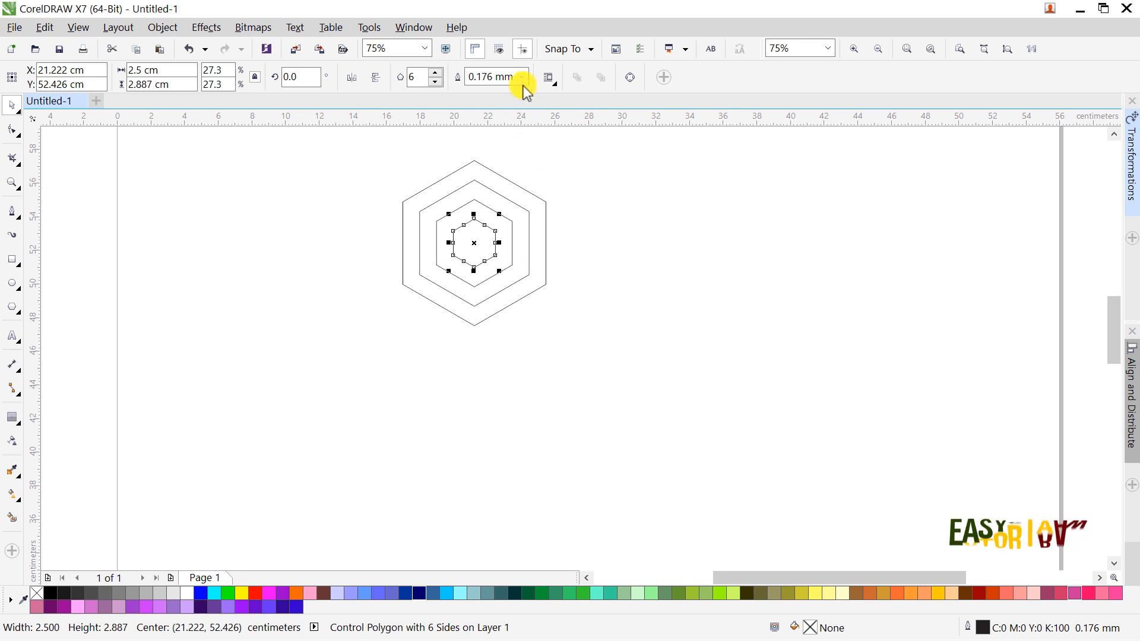
# - Set the outline width of the concentric hexagon contour to 5.0 mm
pyautogui.click(522, 77)
pyautogui.click(504, 271)
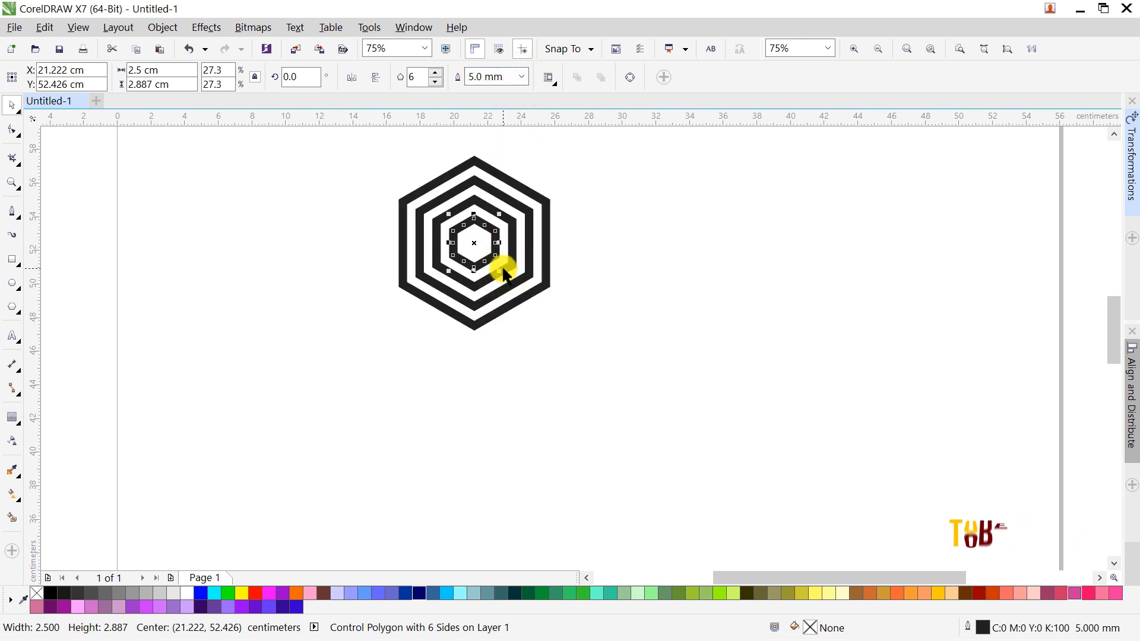
pyautogui.click(351, 248)
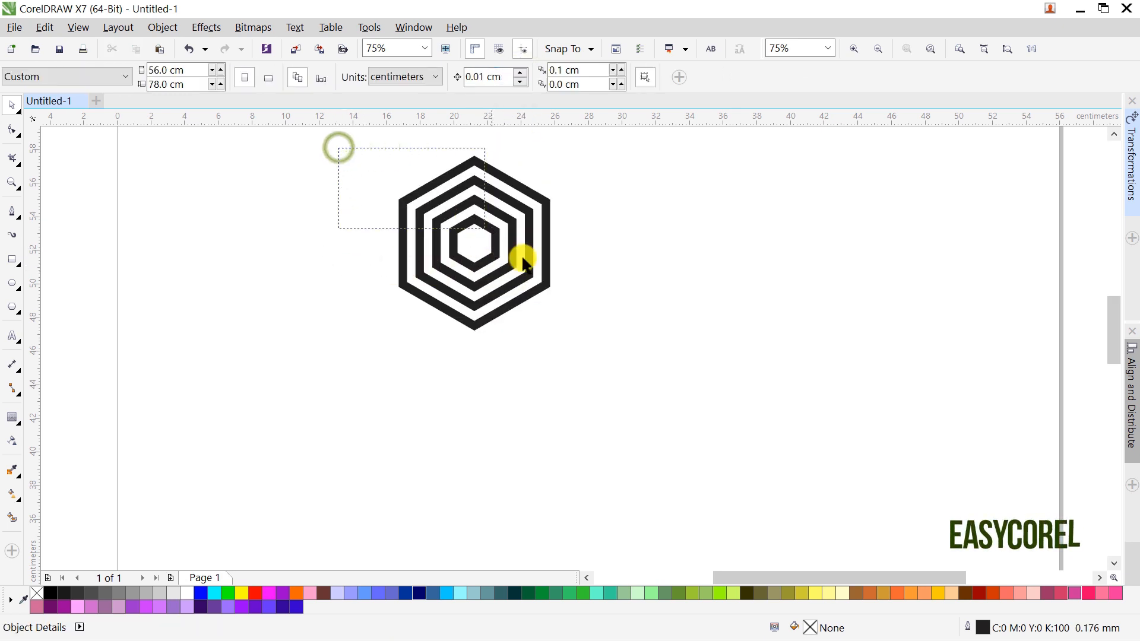
# - Break the hexagon contour group apart and combine the four hexagons into a single curve
pyautogui.moveTo(522, 261); pyautogui.dragTo(633, 363)
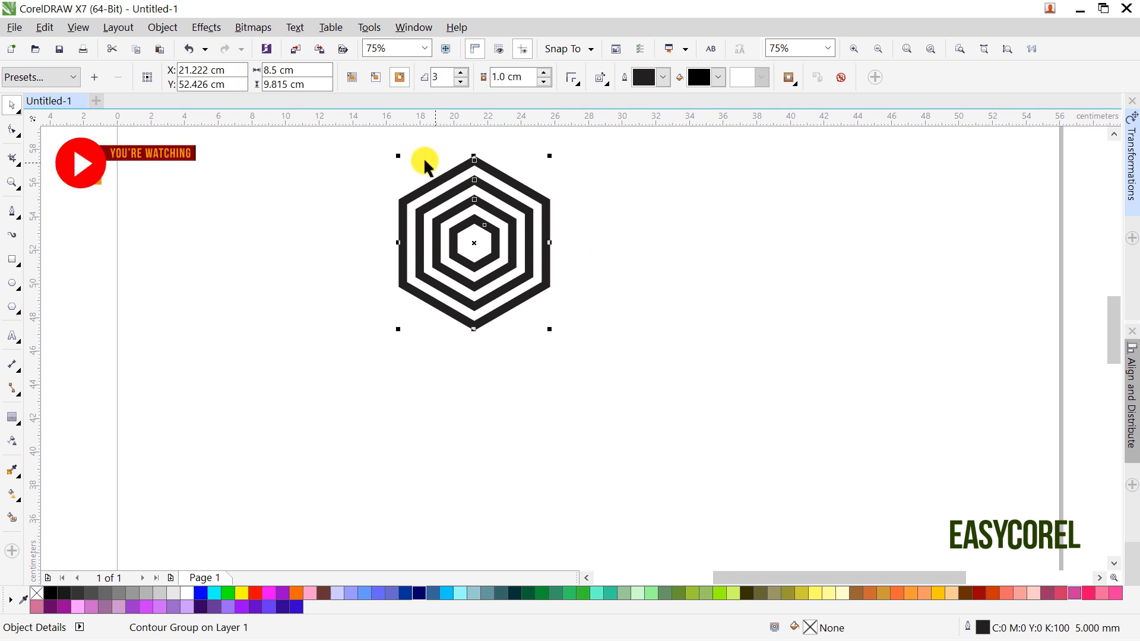
pyautogui.click(167, 28)
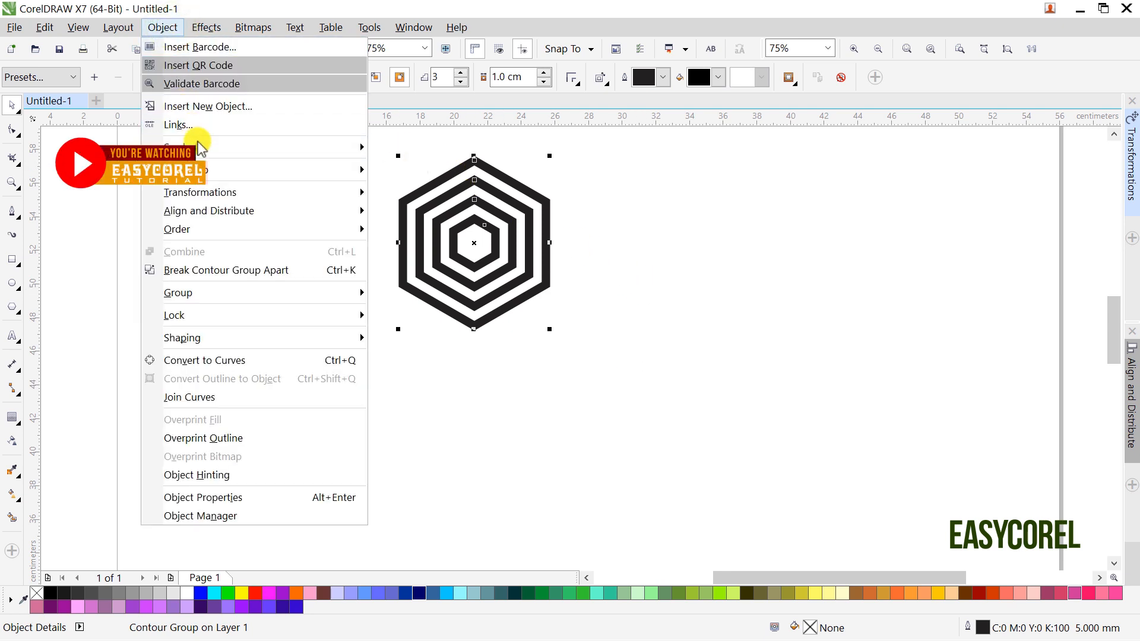
pyautogui.click(204, 267)
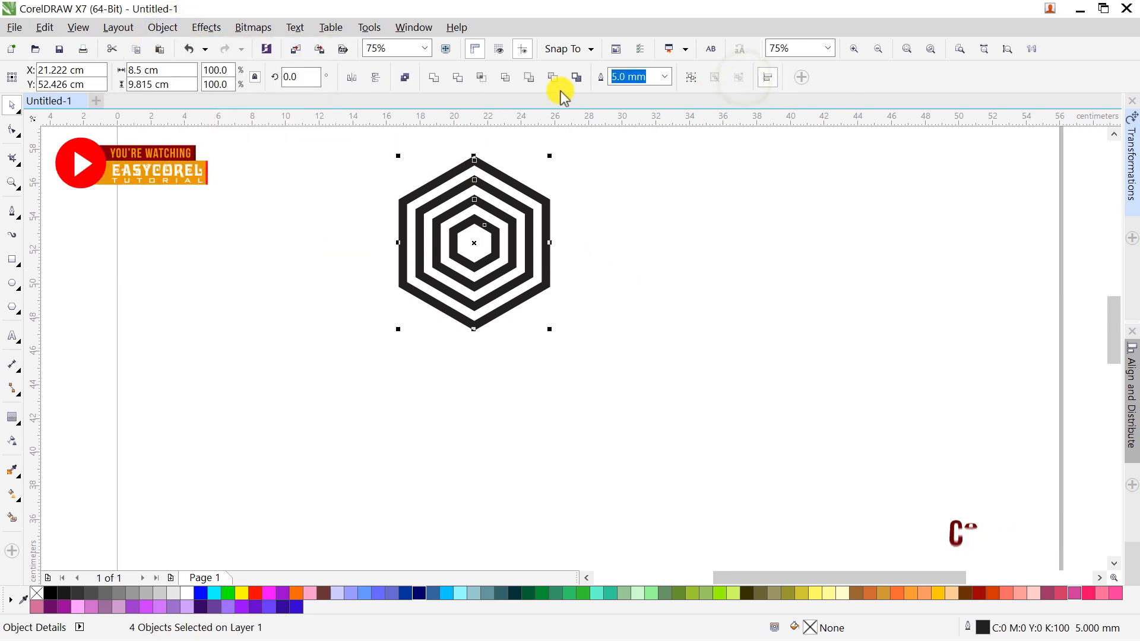
pyautogui.click(407, 81)
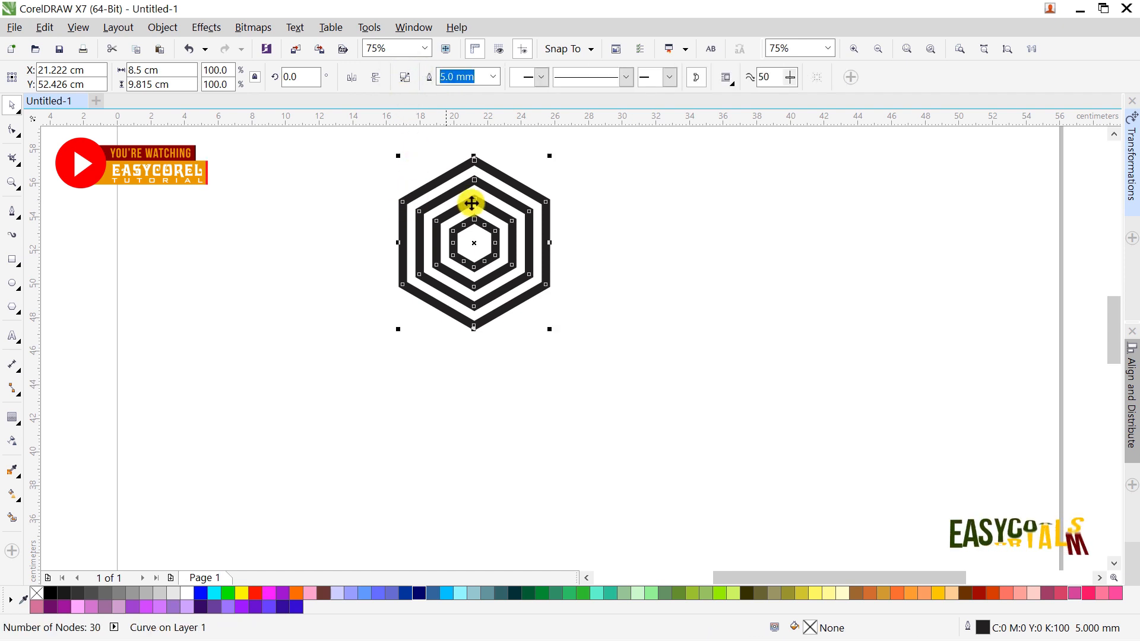
# - Duplicate the concentric hexagon edge to edge on its left side, and copy the pair into a staggered row below
pyautogui.moveTo(552, 205); pyautogui.dragTo(400, 204)
pyautogui.rightClick(399, 203)
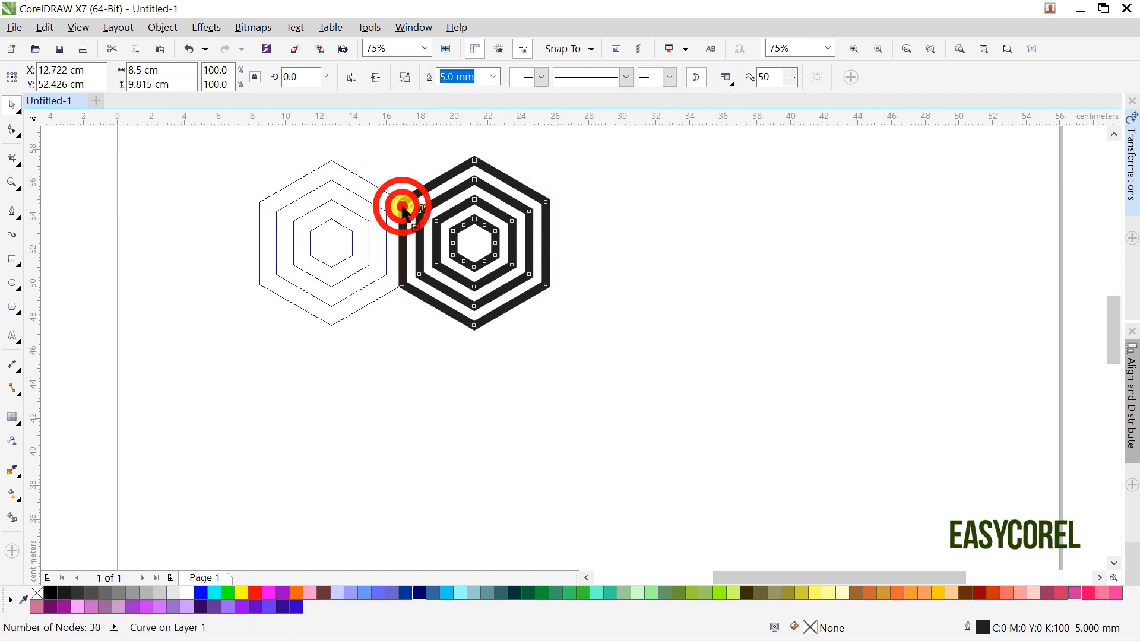
pyautogui.click(213, 213)
pyautogui.moveTo(209, 222); pyautogui.dragTo(541, 247)
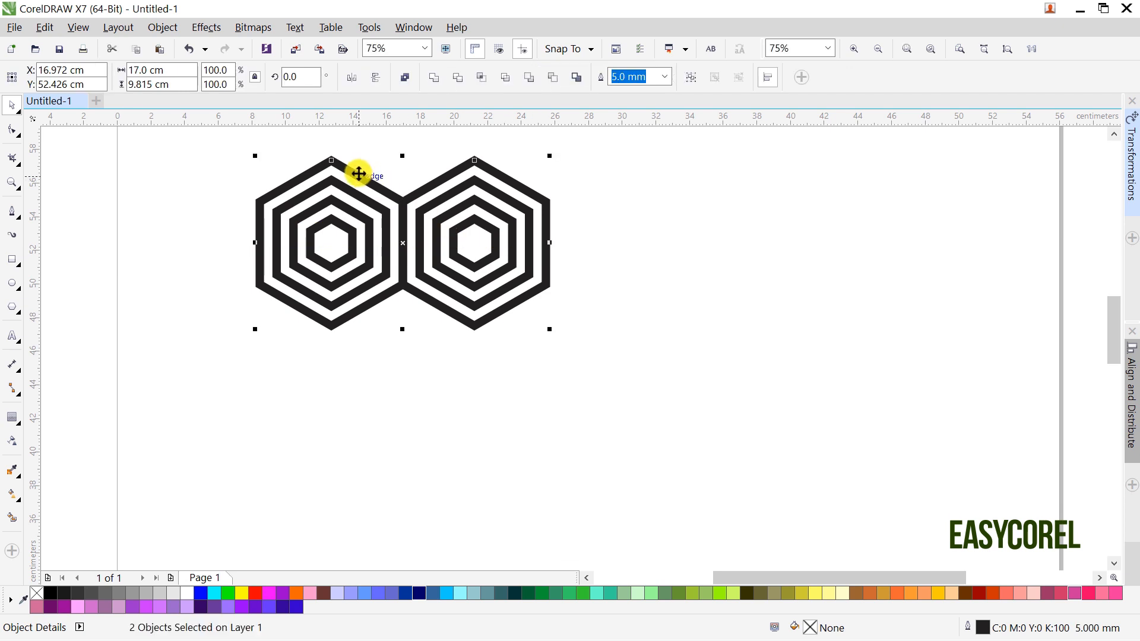
pyautogui.moveTo(332, 160); pyautogui.dragTo(400, 287)
pyautogui.rightClick(399, 287)
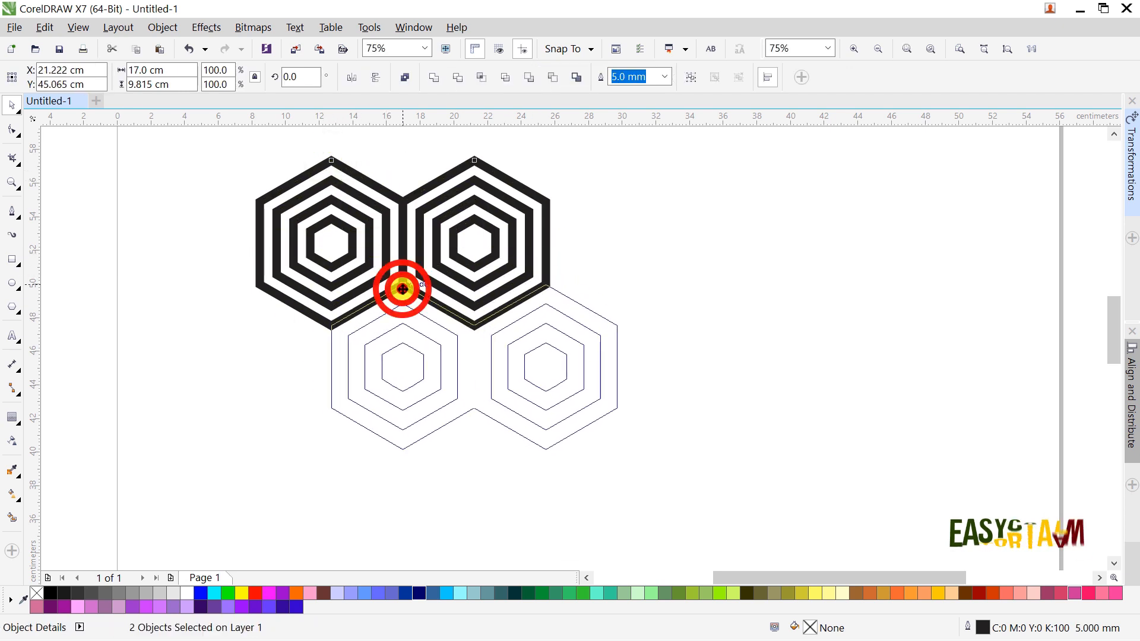
# - Copy the upper pair of hexagons straight down to form a third row beneath the staggered one
pyautogui.click(369, 241)
pyautogui.keyDown('shift'); pyautogui.click(471, 211); pyautogui.keyUp('shift')
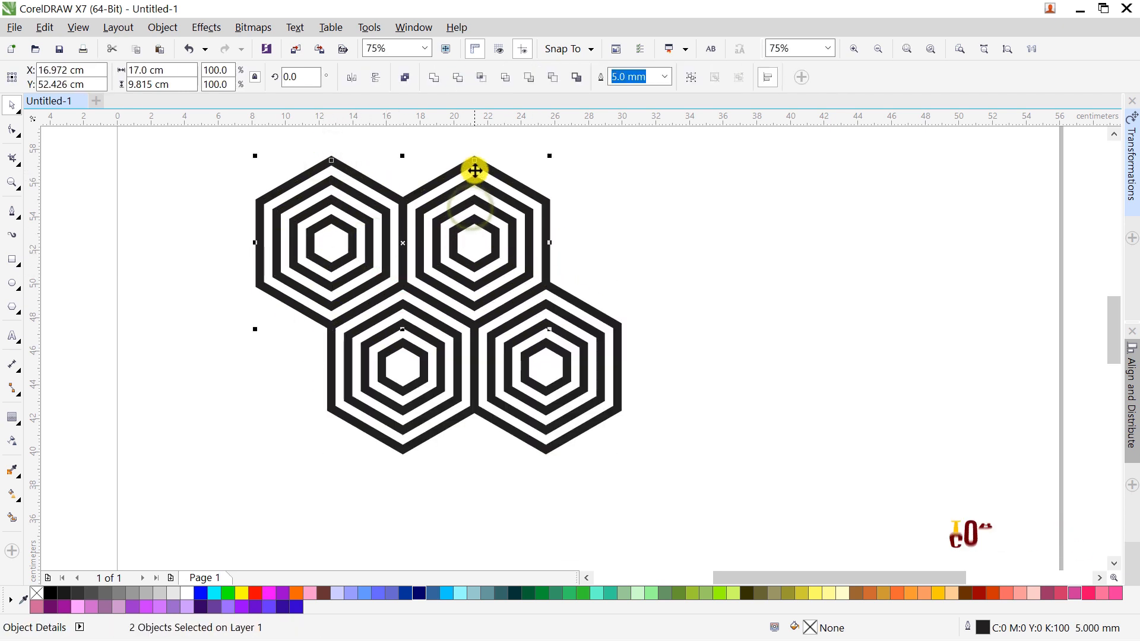
pyautogui.moveTo(474, 162); pyautogui.dragTo(474, 402)
pyautogui.rightClick(473, 402)
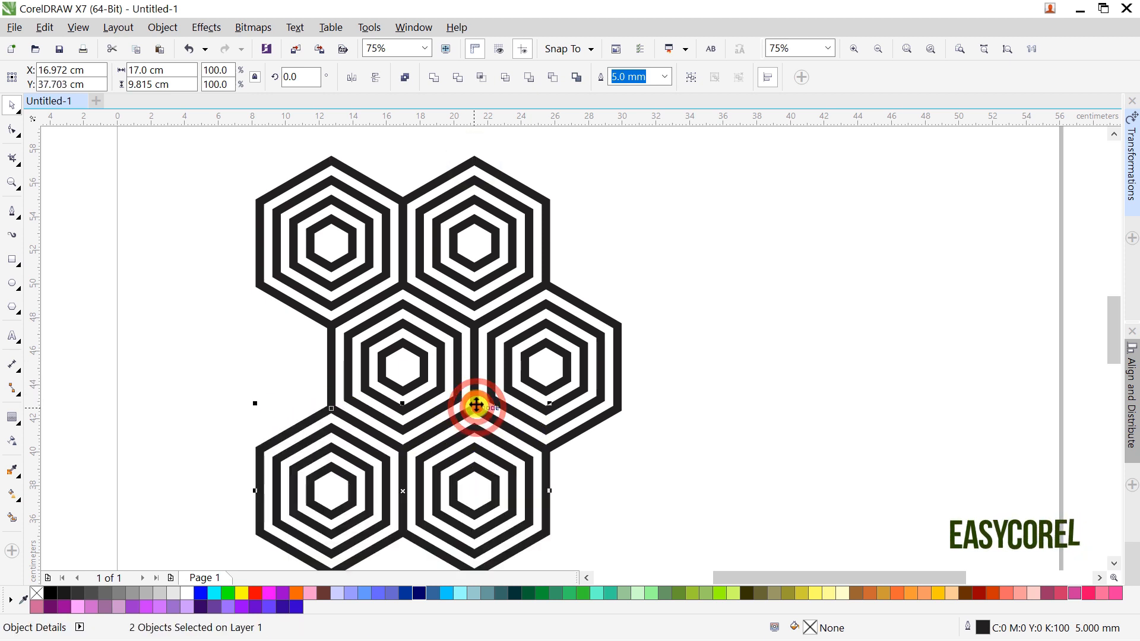
# - Colour the outlines of all the hexagons red except the upper-right one
pyautogui.scroll(-1, 473, 402)
pyautogui.moveTo(305, 236); pyautogui.dragTo(332, 275)
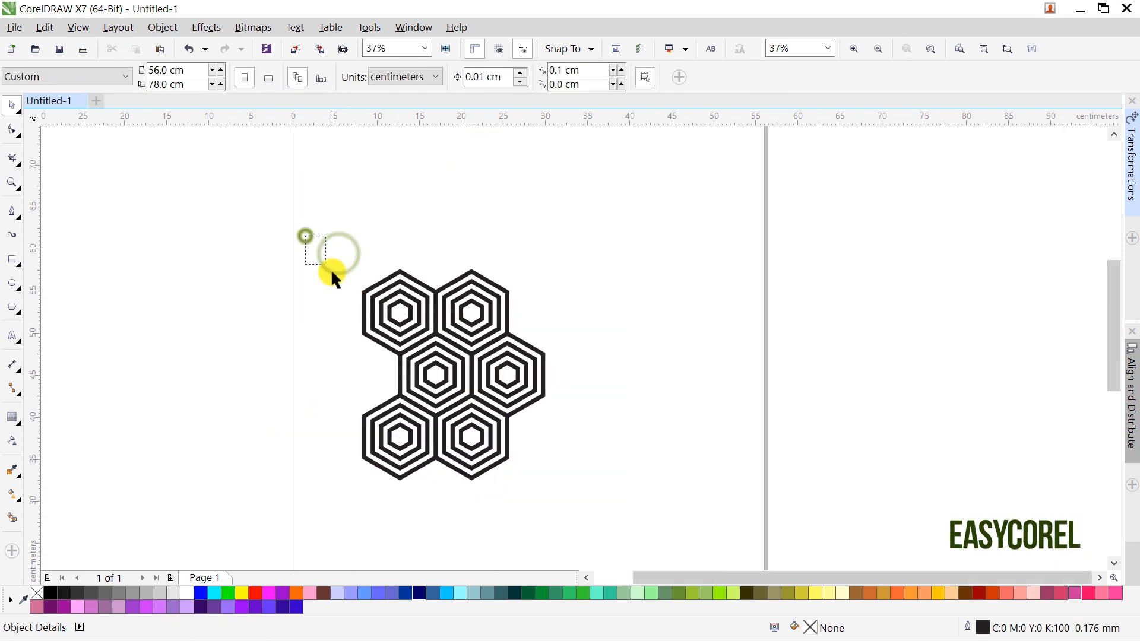
pyautogui.moveTo(574, 522); pyautogui.dragTo(574, 523)
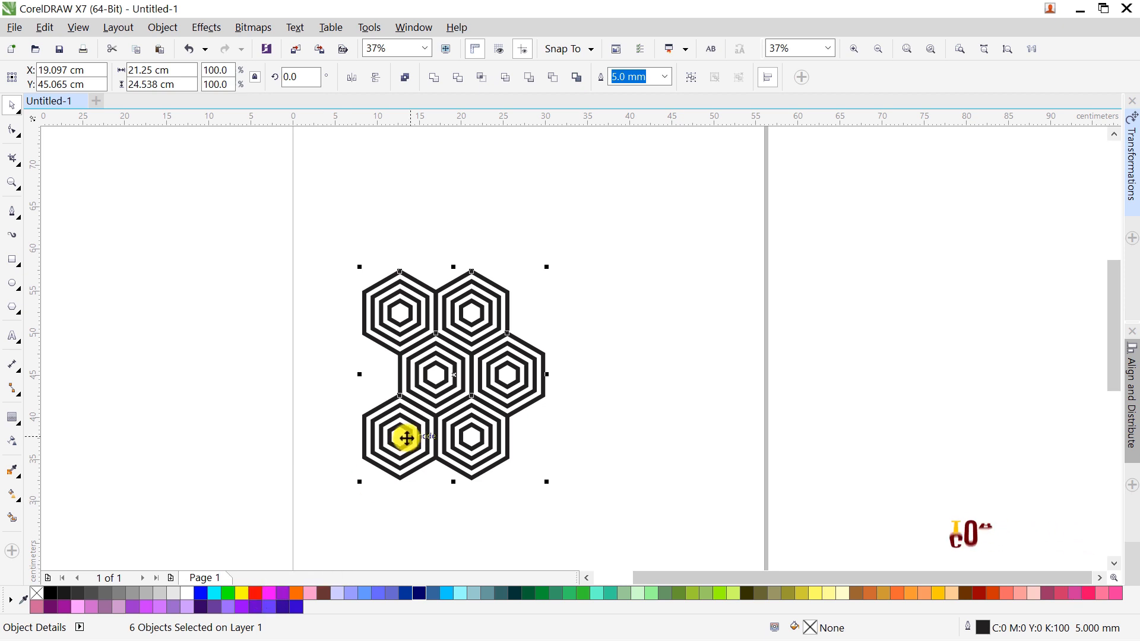
pyautogui.click(366, 391)
pyautogui.moveTo(310, 249); pyautogui.dragTo(606, 523)
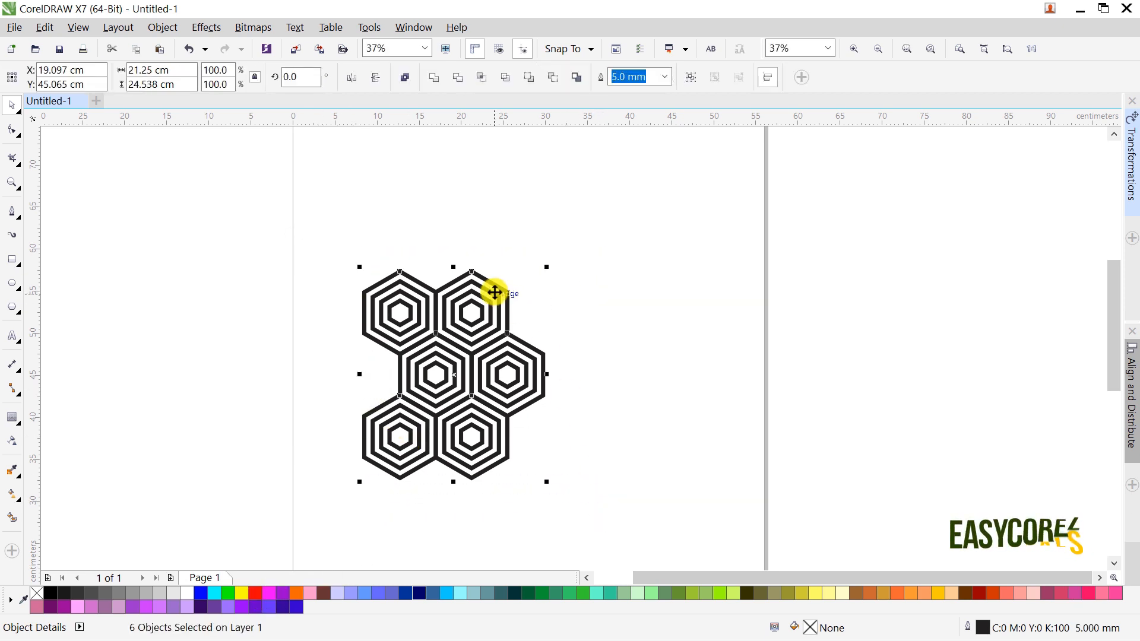
pyautogui.rightClick(256, 593)
# - Set the outline colour of the upper-right hexagon to black
pyautogui.click(572, 460)
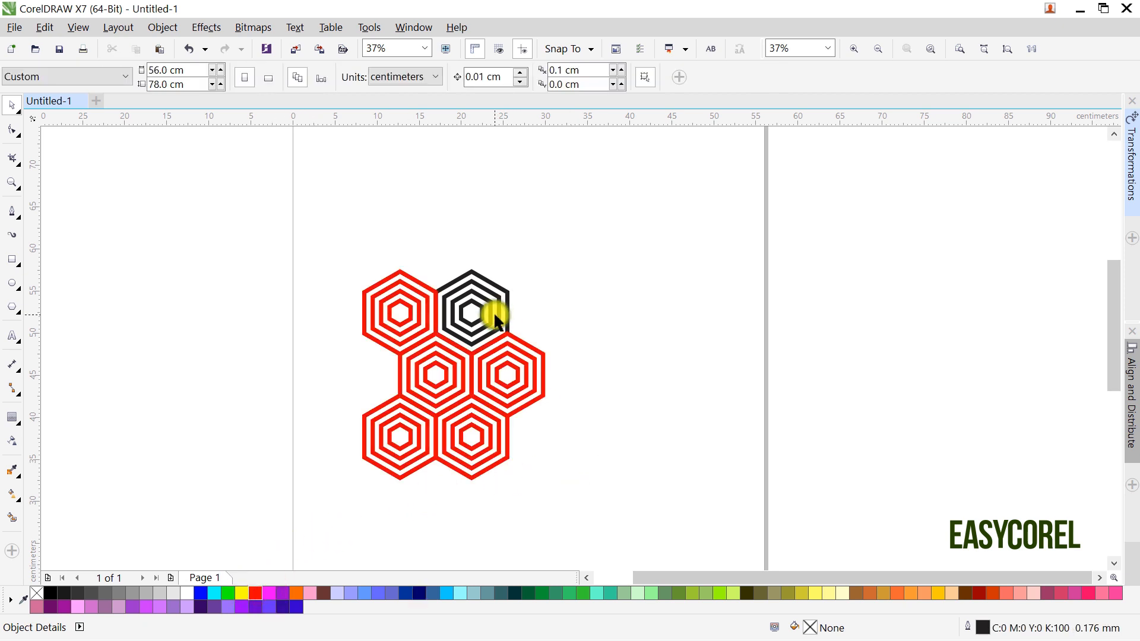
pyautogui.click(494, 311)
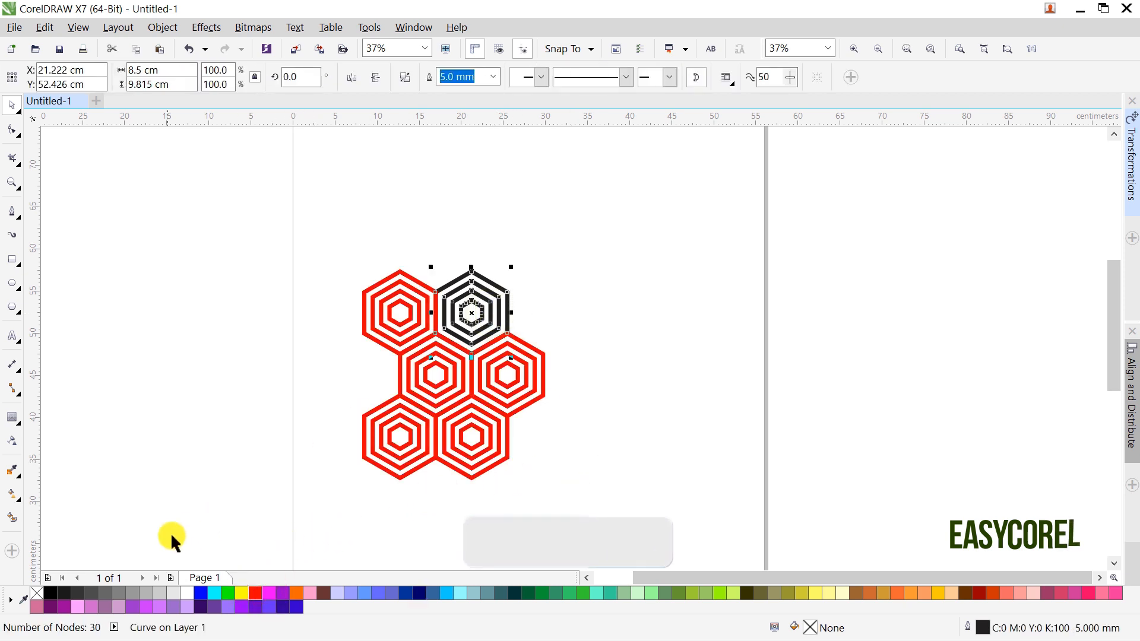
pyautogui.rightClick(51, 593)
# - Break the black hexagon's curves at all its lower nodes and break the curve apart into separate segments
pyautogui.scroll(5, 478, 326)
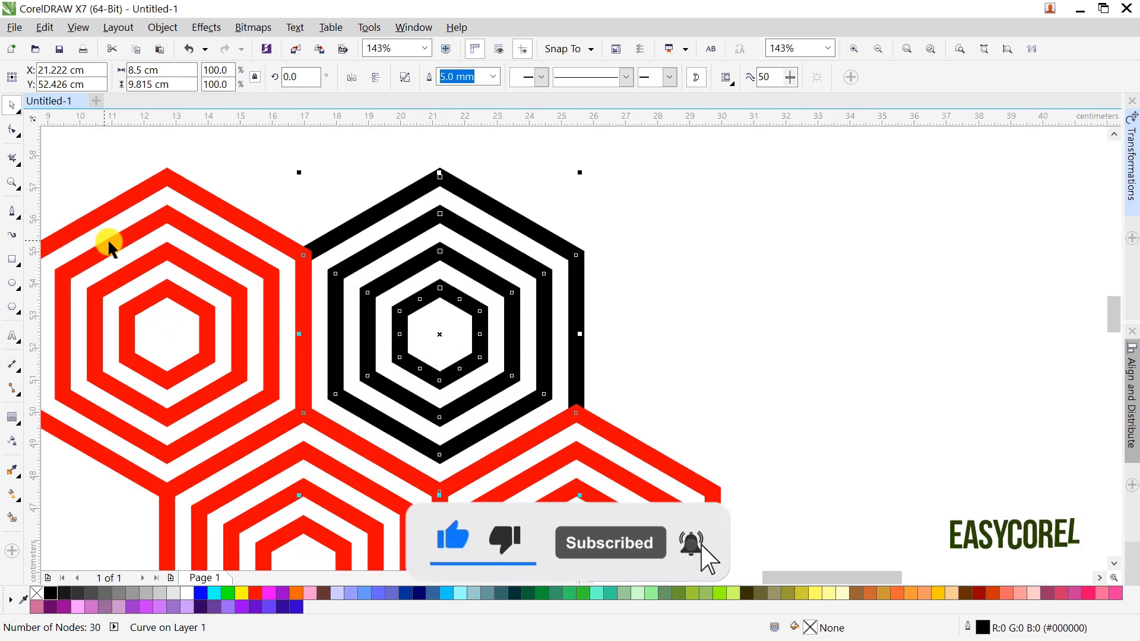
pyautogui.click(12, 128)
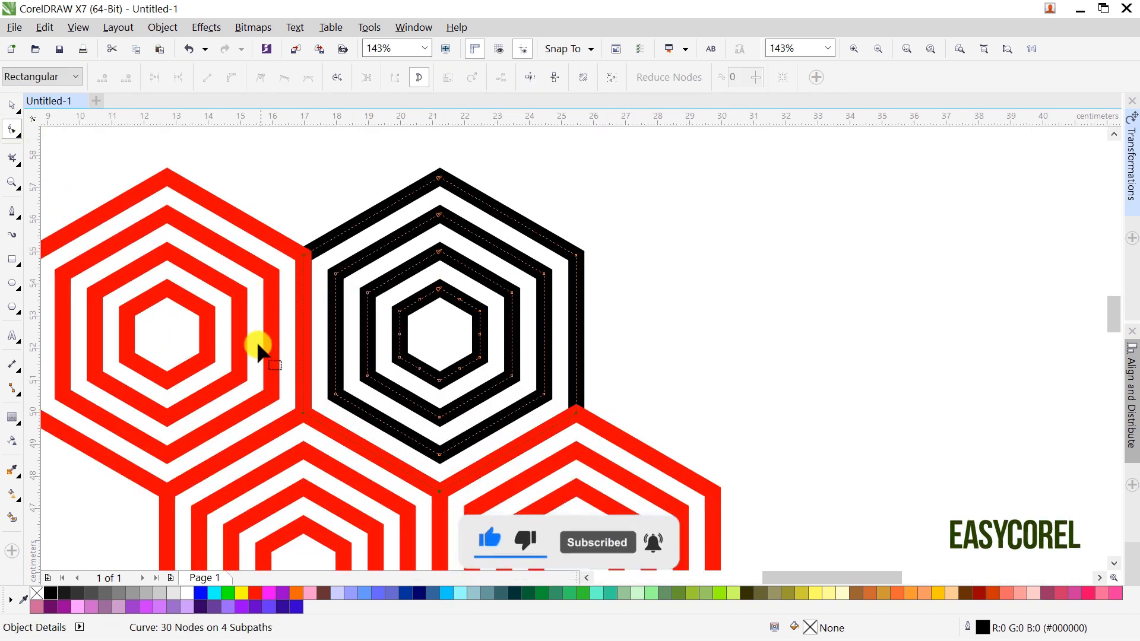
pyautogui.moveTo(253, 343); pyautogui.dragTo(658, 510)
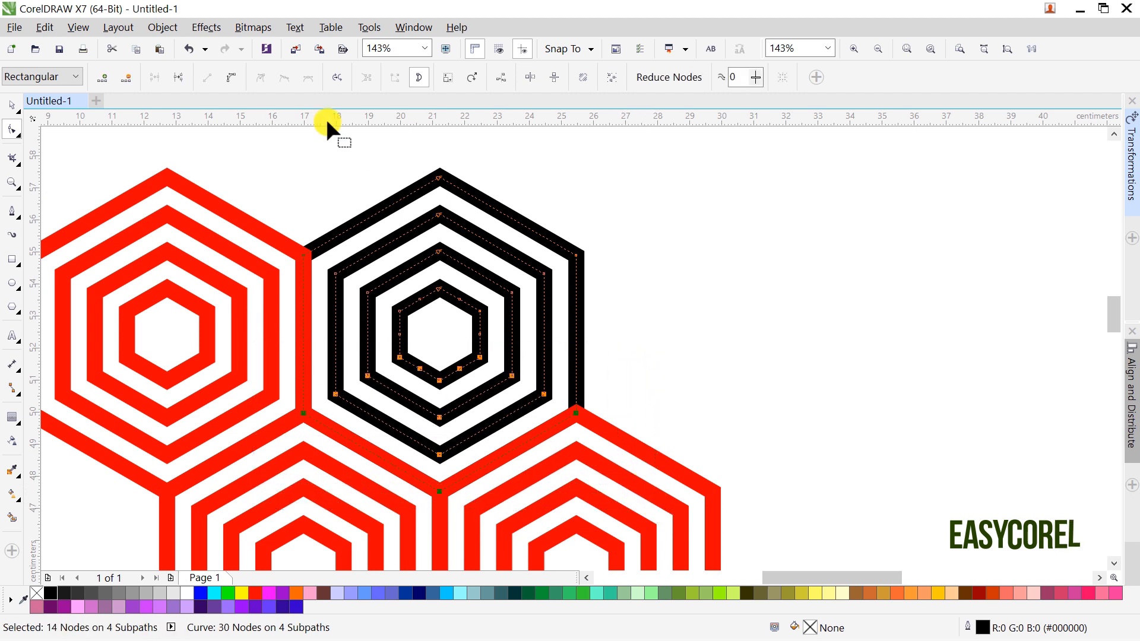
pyautogui.click(183, 77)
pyautogui.click(162, 27)
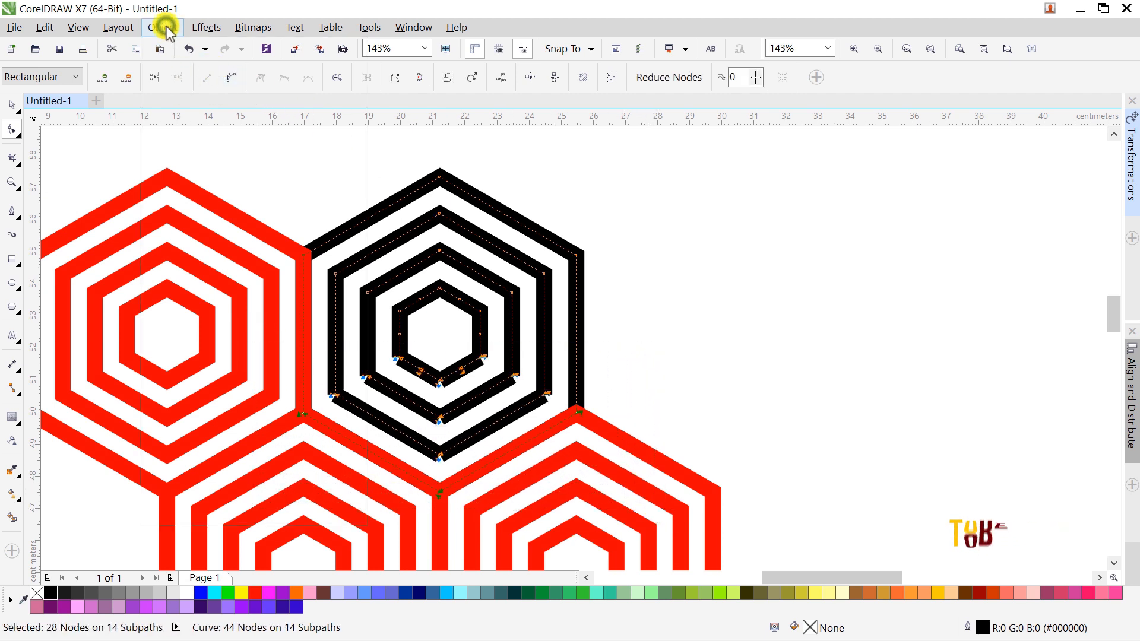
pyautogui.click(211, 269)
# - Move the black hexagon's lower V-shaped segments out of the honeycomb and delete them
pyautogui.scroll(-3, 165, 218)
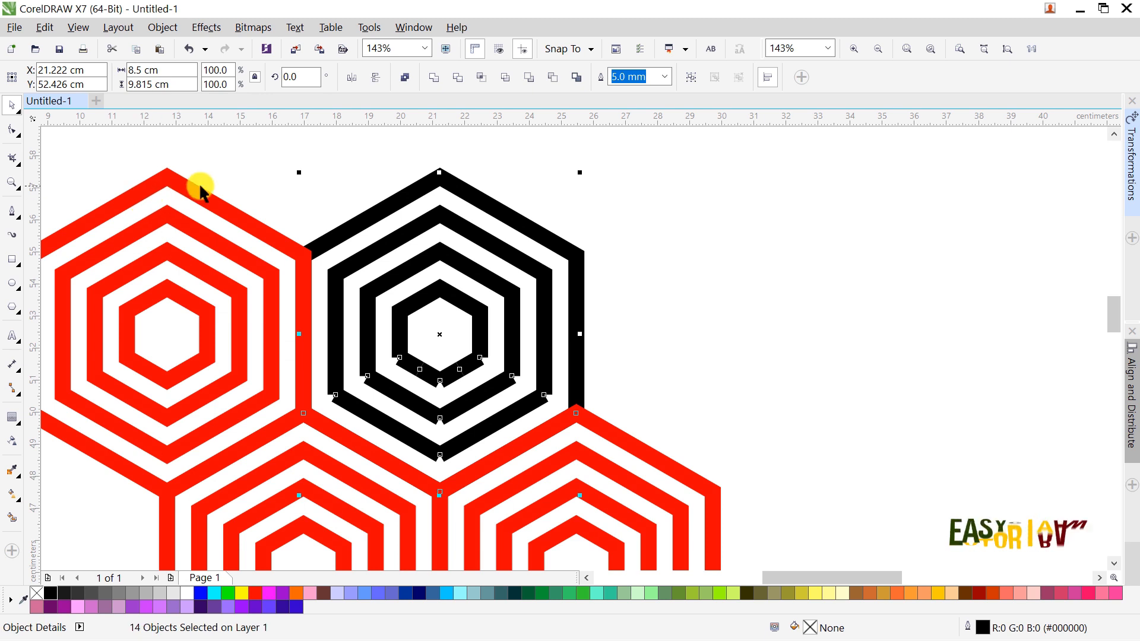
pyautogui.moveTo(471, 262); pyautogui.dragTo(254, 364)
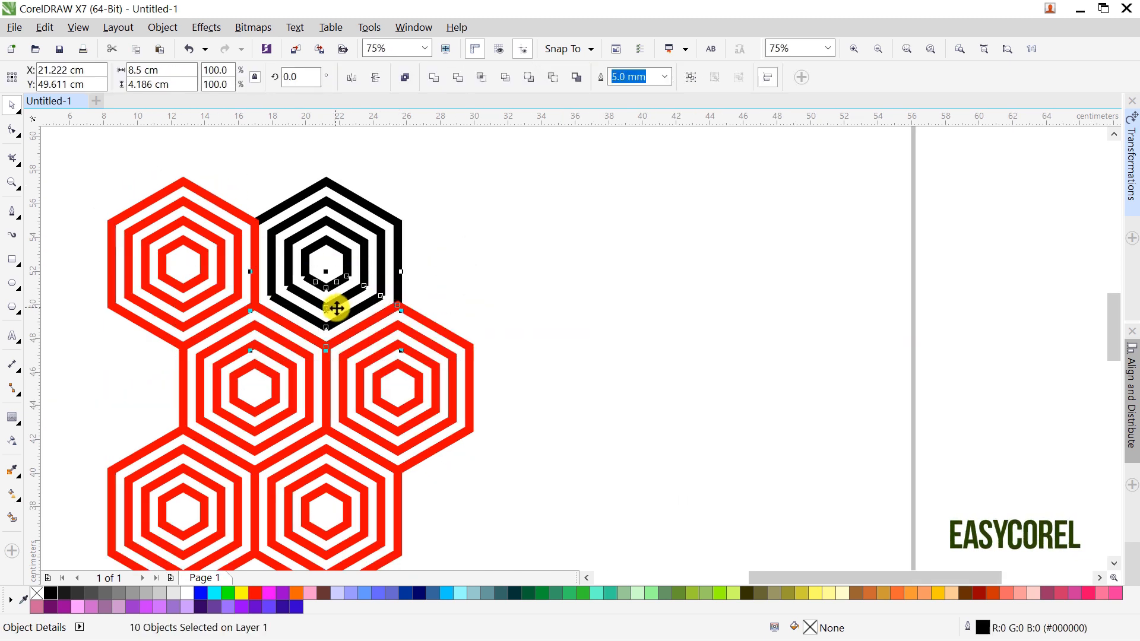
pyautogui.moveTo(327, 305); pyautogui.dragTo(541, 238)
pyautogui.rightClick(523, 246)
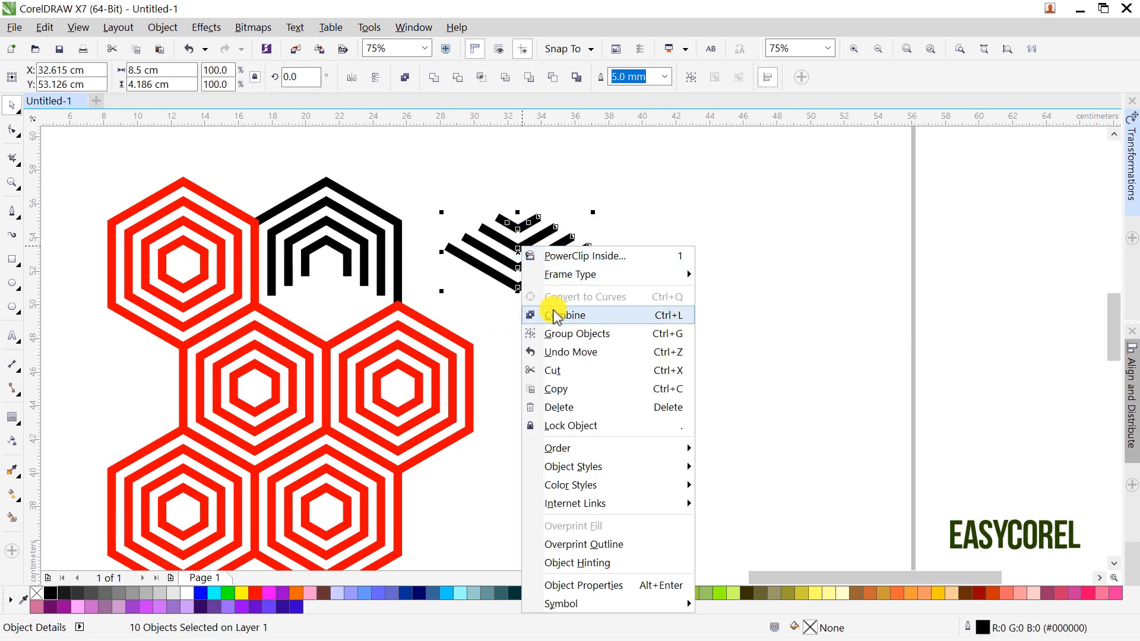
pyautogui.click(555, 407)
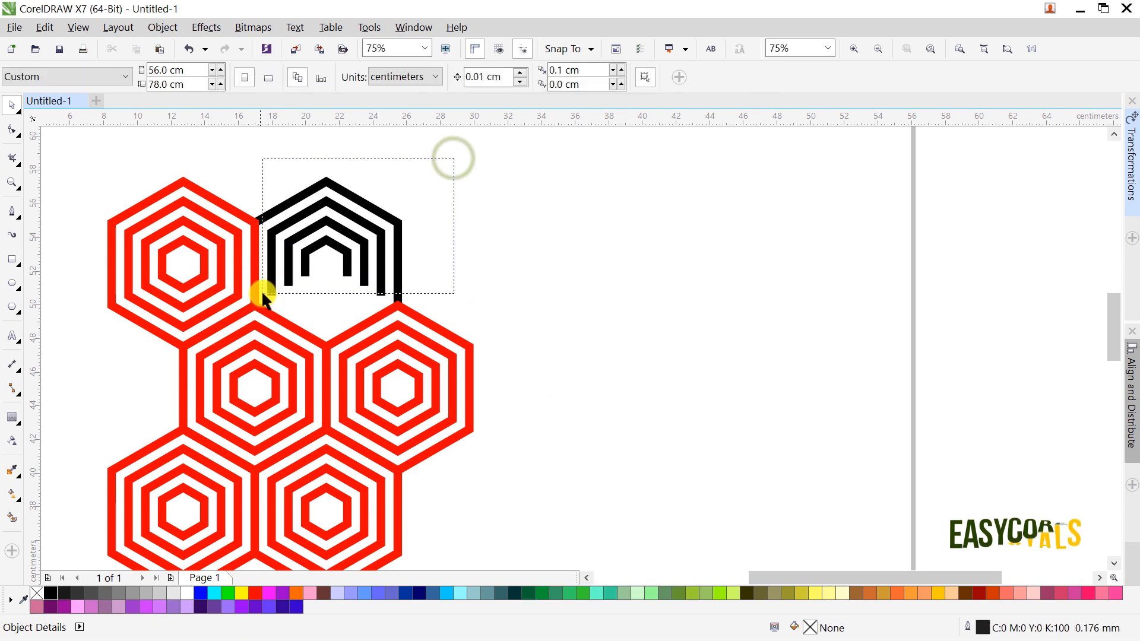
# - Weld the remaining black arch lines and stretch their lower end nodes straight down to the bottom-right hexagon's lower corners
pyautogui.moveTo(261, 290); pyautogui.dragTo(208, 323)
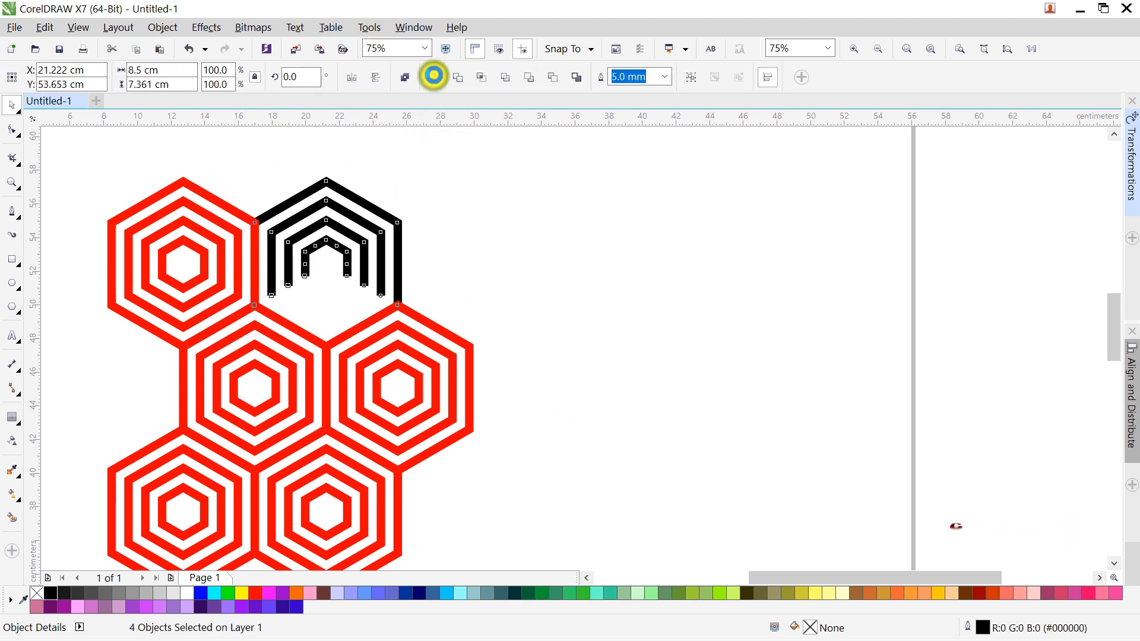
pyautogui.click(434, 75)
pyautogui.click(12, 129)
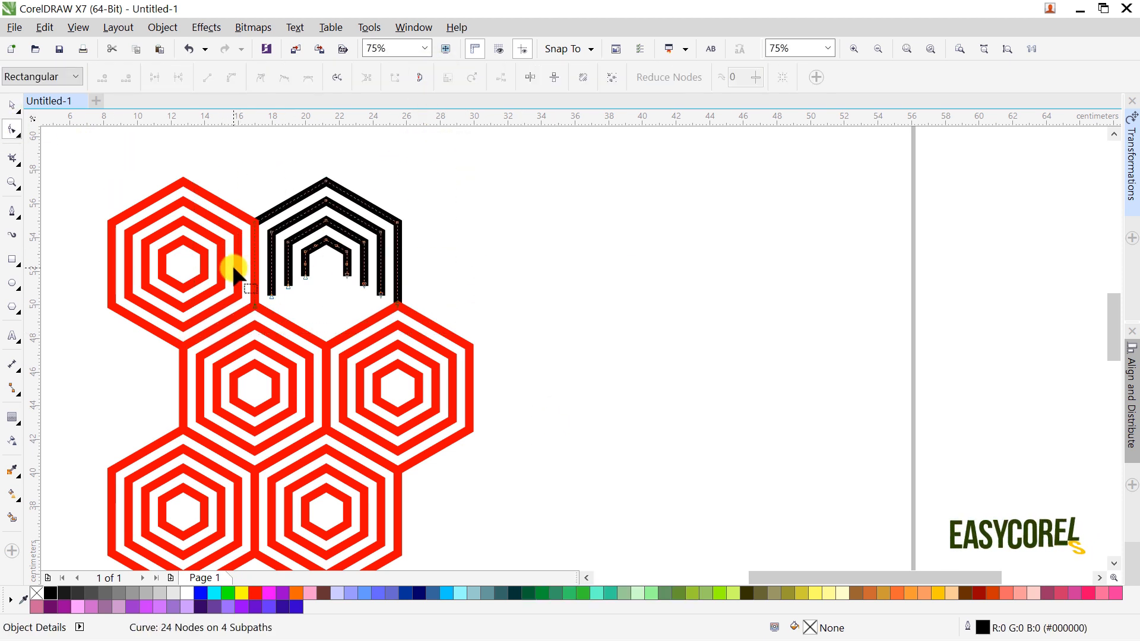
pyautogui.moveTo(250, 297); pyautogui.dragTo(471, 361)
pyautogui.scroll(-2, 380, 264)
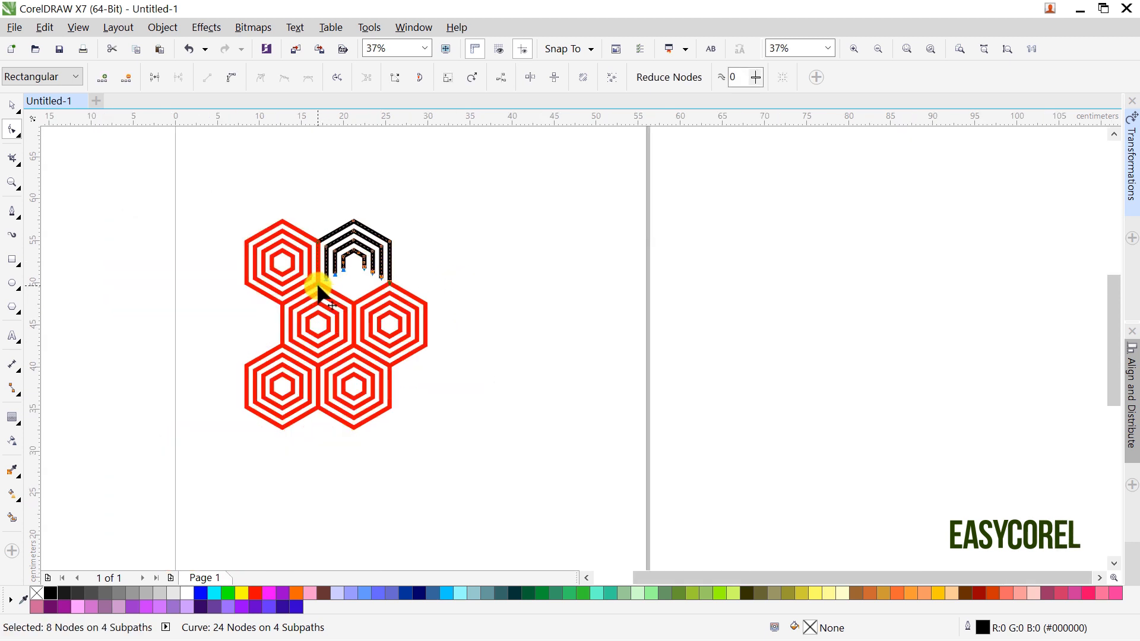
pyautogui.moveTo(318, 287); pyautogui.dragTo(315, 410)
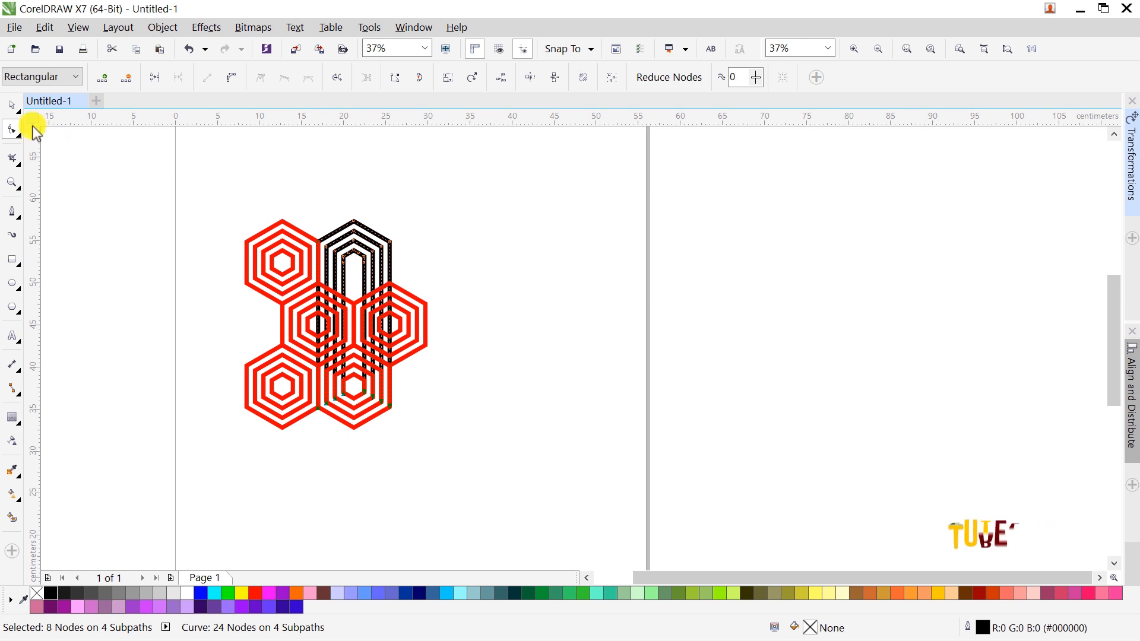
# - Bring the elongated black arch curve to the front of the page
pyautogui.click(12, 106)
pyautogui.rightClick(374, 234)
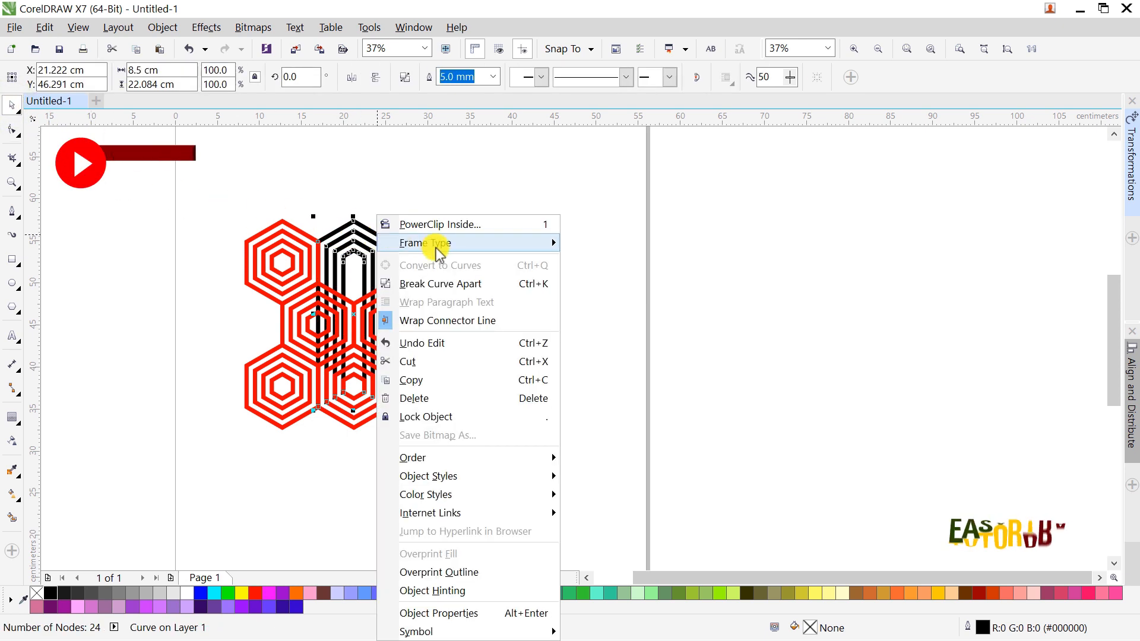
pyautogui.moveTo(438, 245)
pyautogui.moveTo(480, 462)
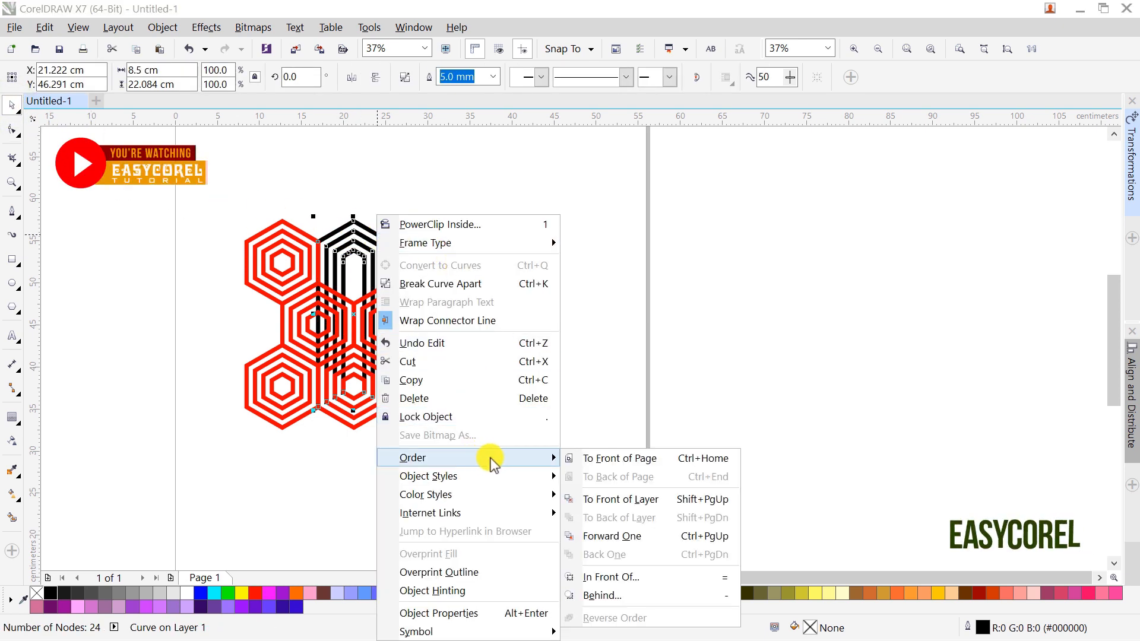
pyautogui.click(578, 460)
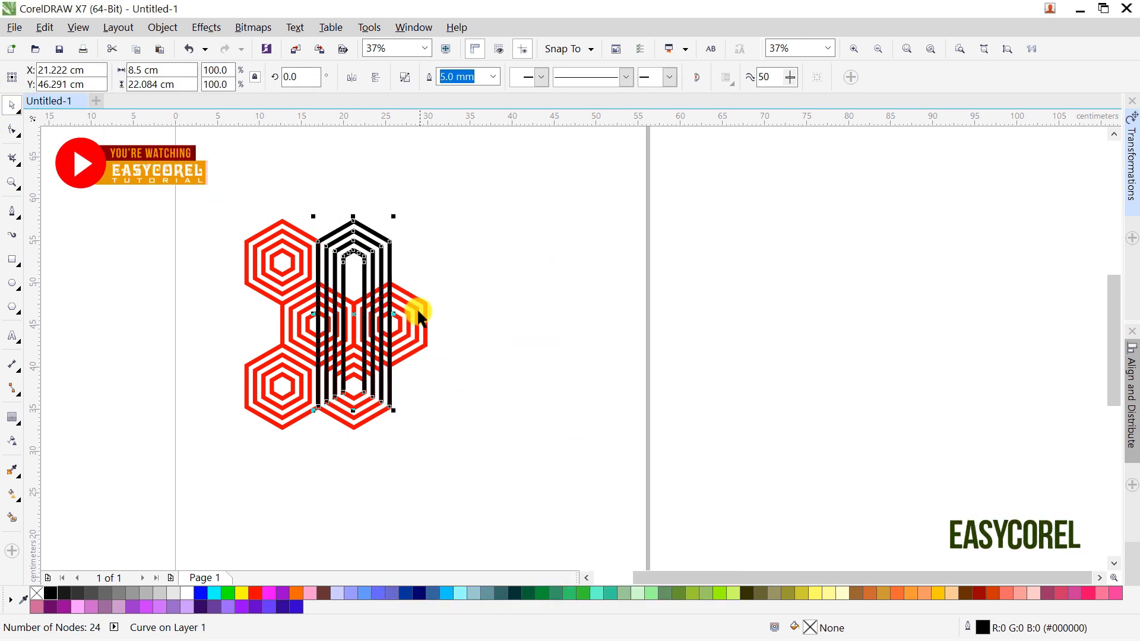
pyautogui.click(451, 268)
# - Draw a vertical Pen line about 17.6 cm long through the middle of the black arches and set its outline width to 6 mm
pyautogui.scroll(2, 356, 302)
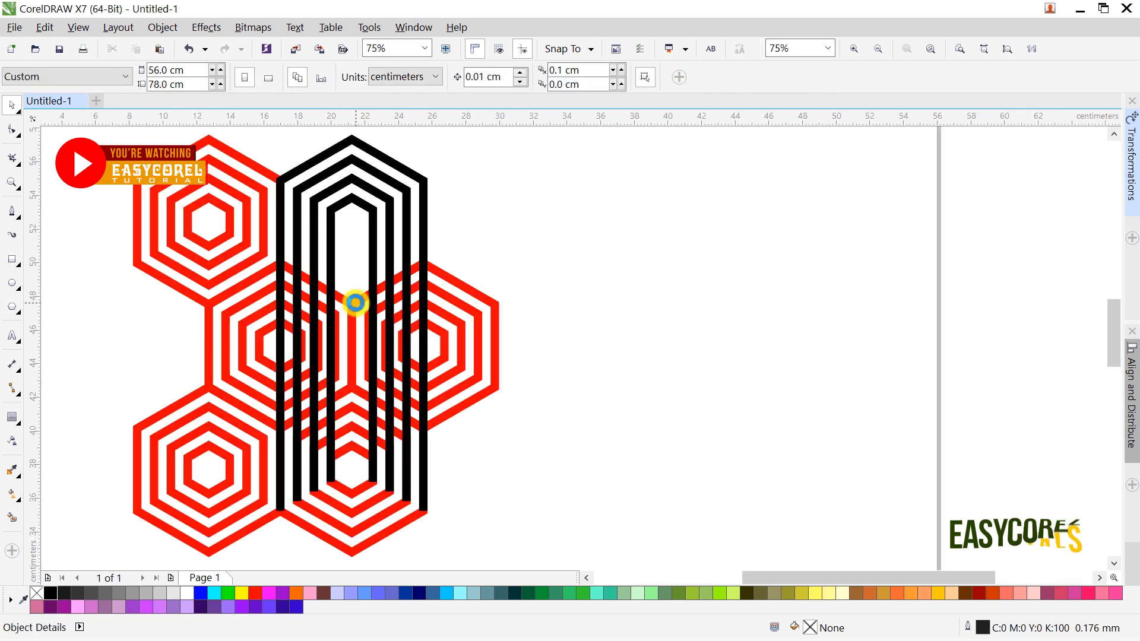
pyautogui.click(12, 212)
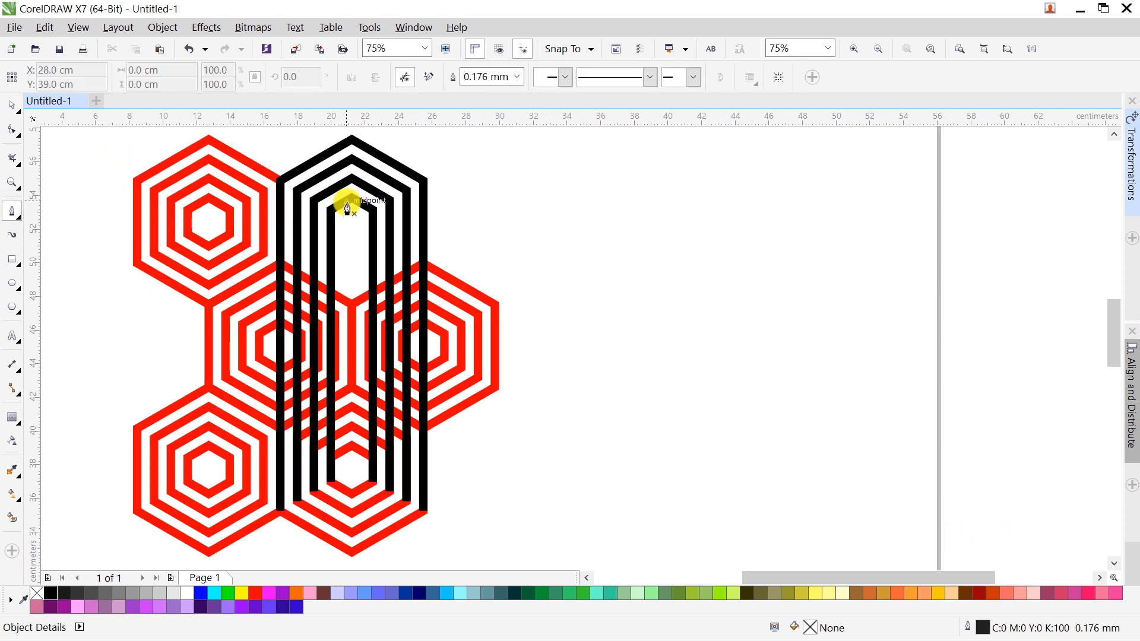
pyautogui.click(352, 501)
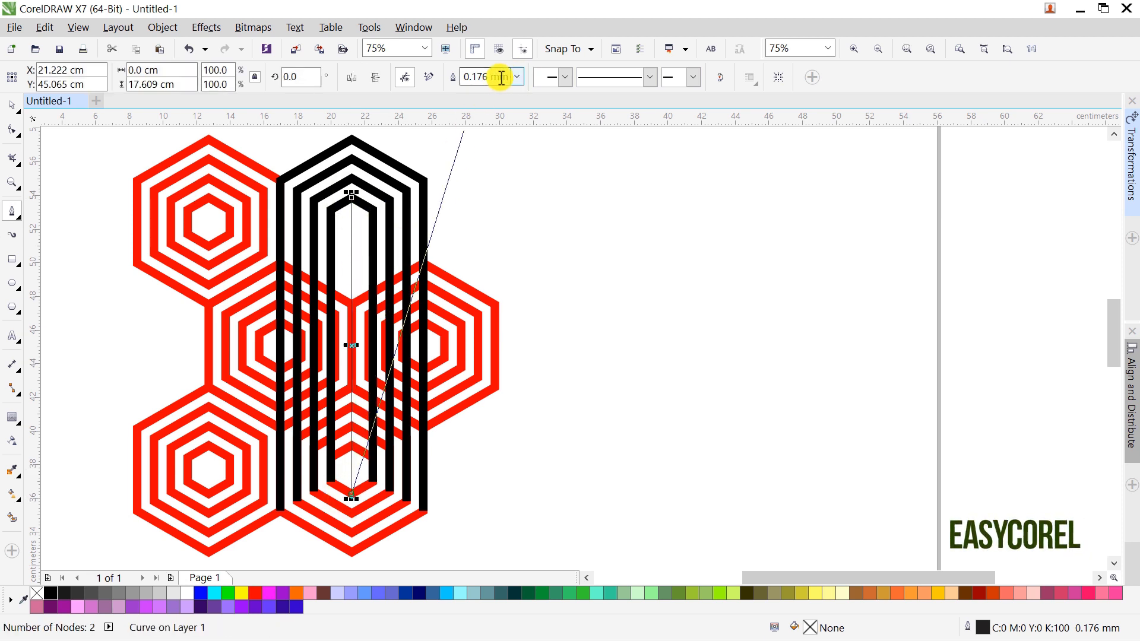
pyautogui.write('6')
pyautogui.press('Return')
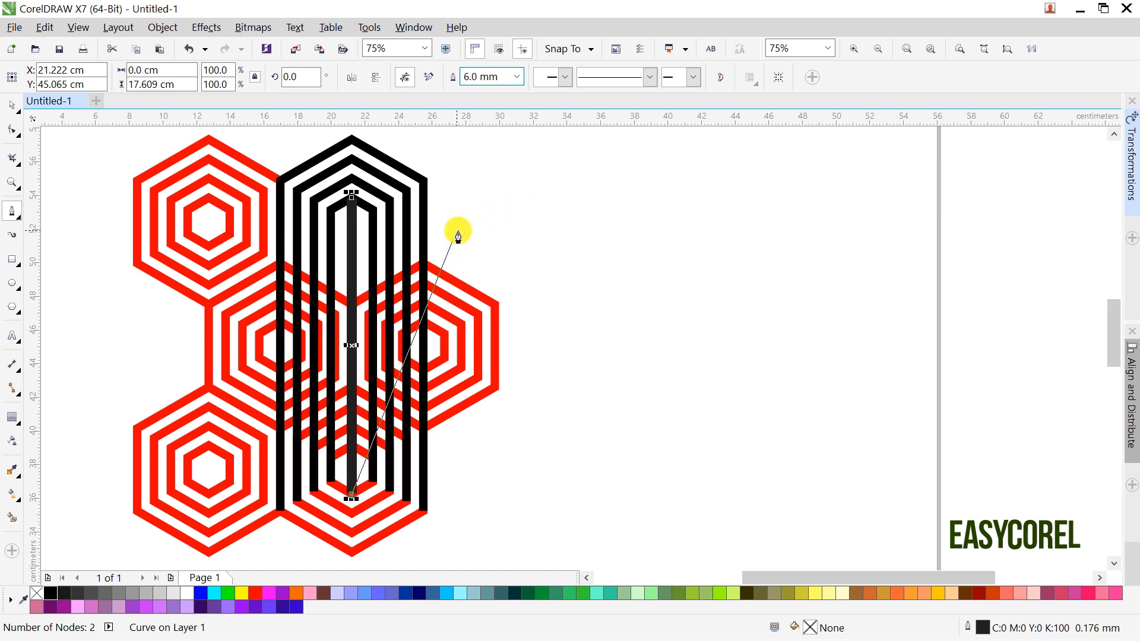
# - Set the vertical centre line's outline to pure black and weld it with the black arch curve
pyautogui.click(12, 105)
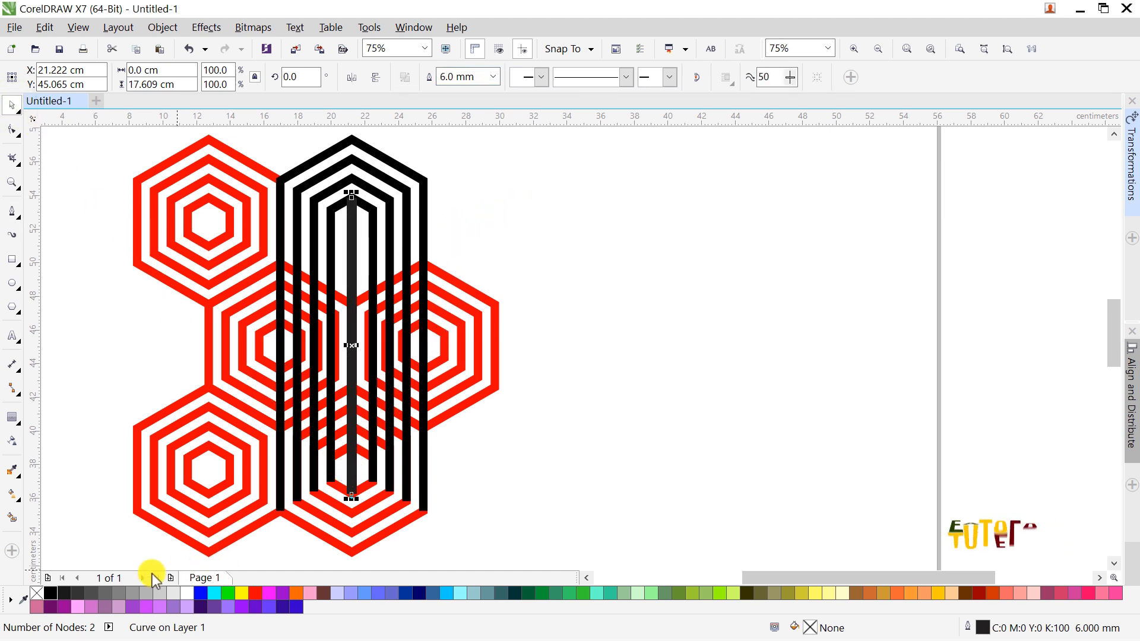
pyautogui.rightClick(51, 592)
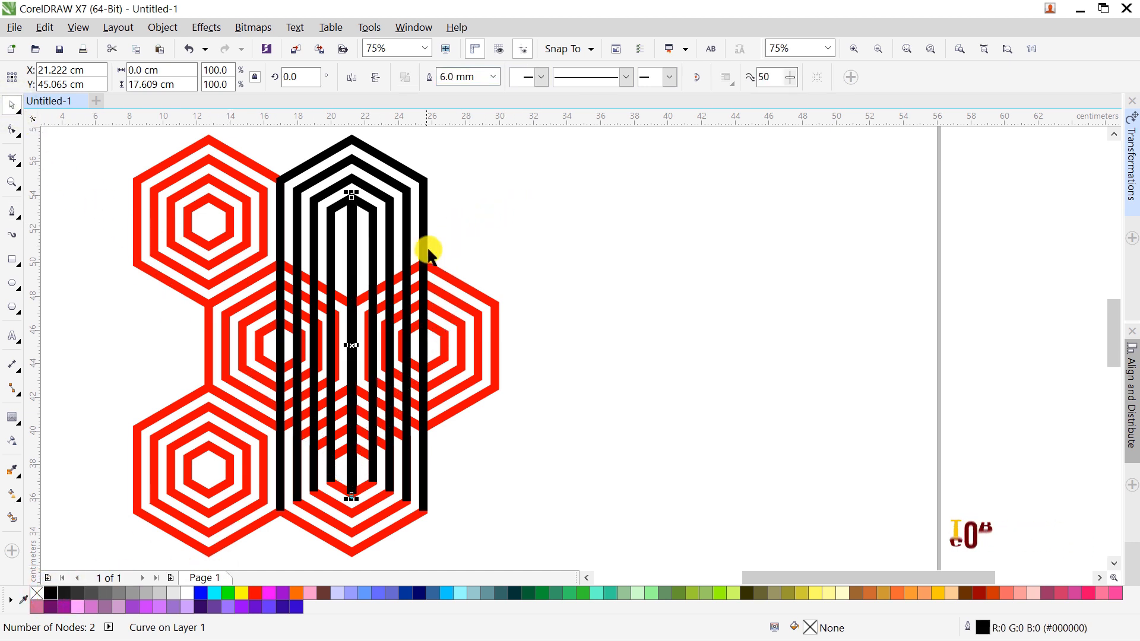
pyautogui.keyDown('shift'); pyautogui.click(427, 189); pyautogui.keyUp('shift')
pyautogui.click(431, 78)
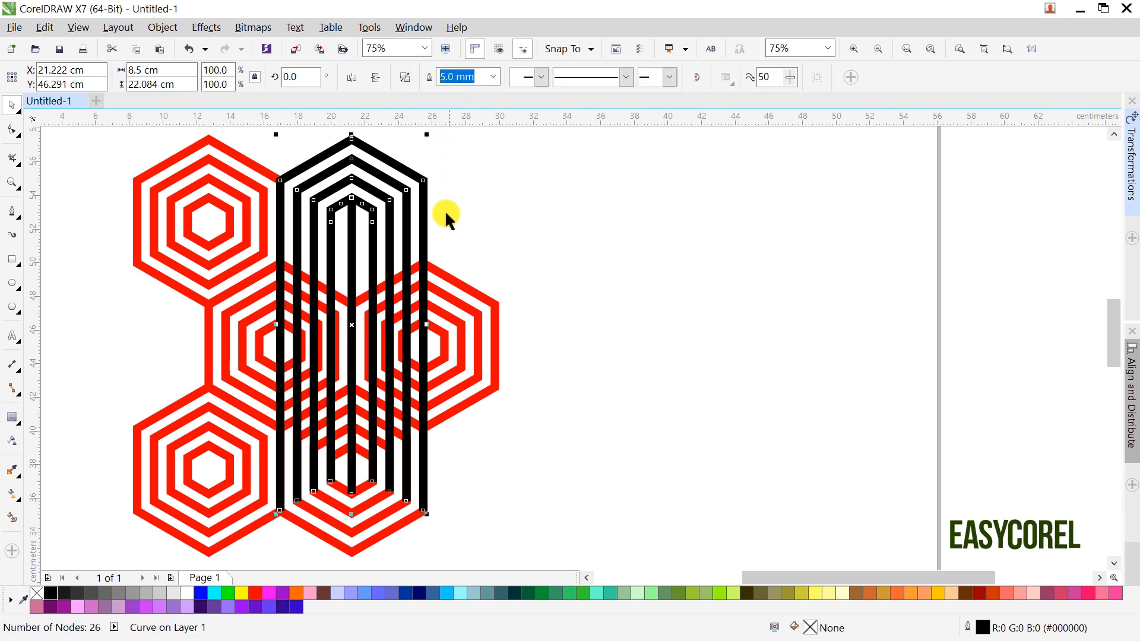
pyautogui.click(542, 302)
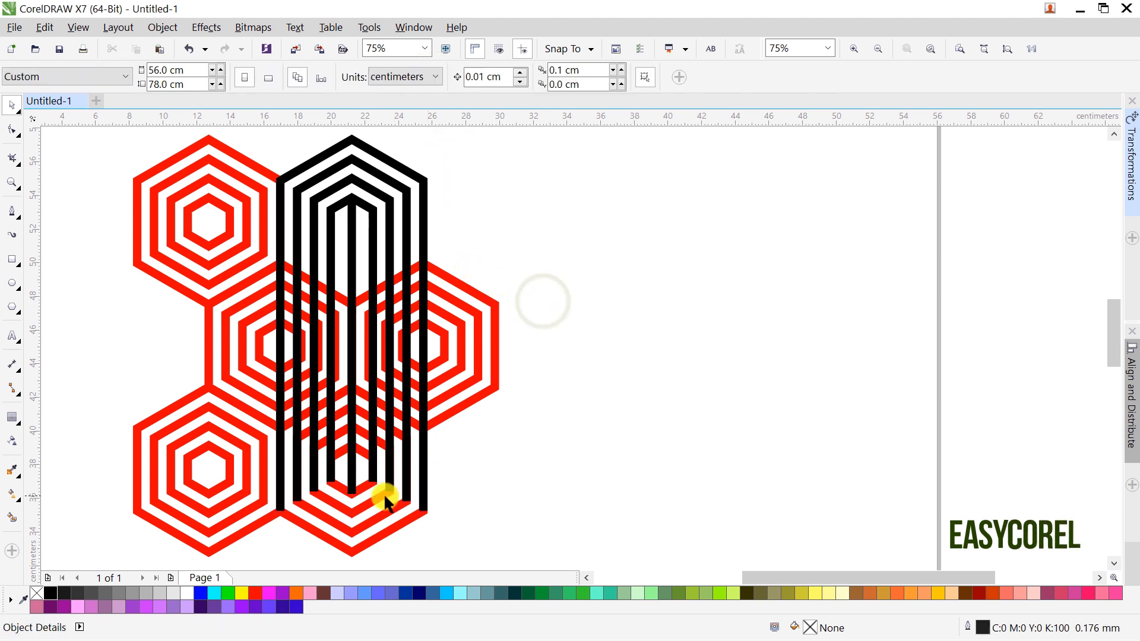
# - Bring the lower-right concentric red hexagon to the front of the page and weld its broken-apart rings into one outline
pyautogui.click(375, 499)
pyautogui.rightClick(373, 496)
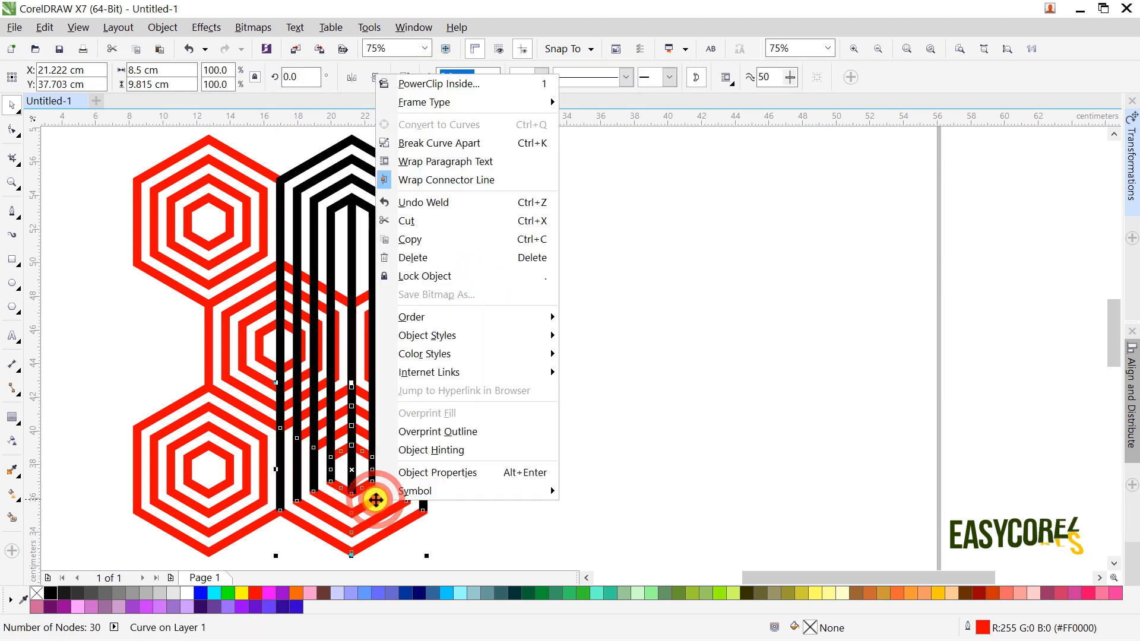
pyautogui.moveTo(454, 316)
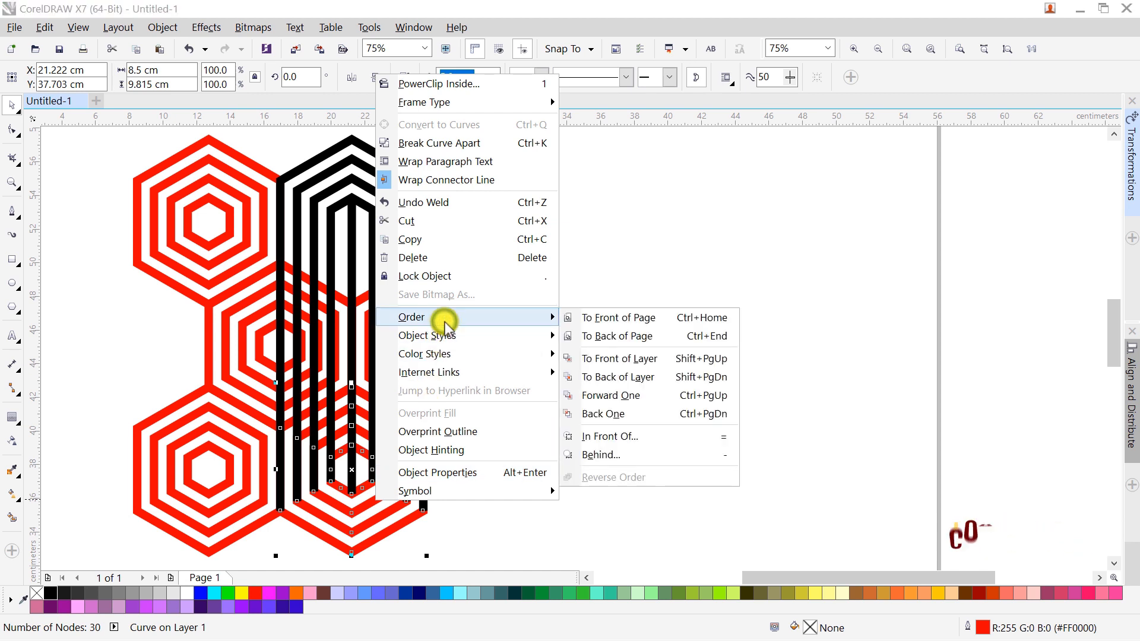
pyautogui.click(587, 315)
pyautogui.click(404, 77)
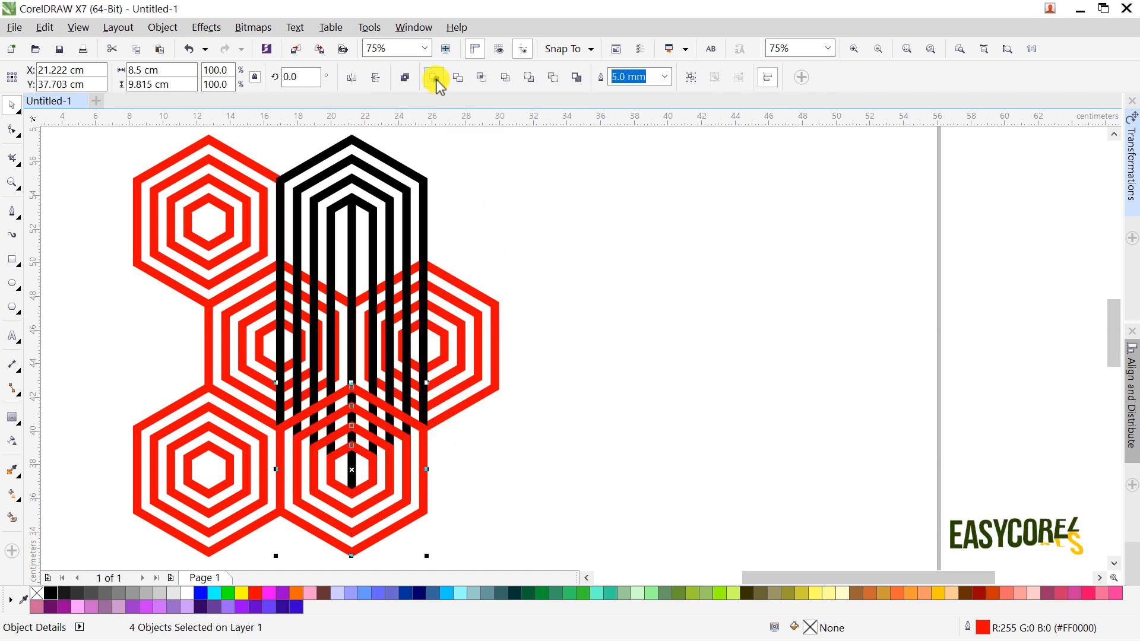
pyautogui.click(433, 76)
# - Cut the lower ends of the black arch curve with the welded red hexagon using Back minus Front
pyautogui.keyDown('shift'); pyautogui.click(430, 179); pyautogui.keyUp('shift')
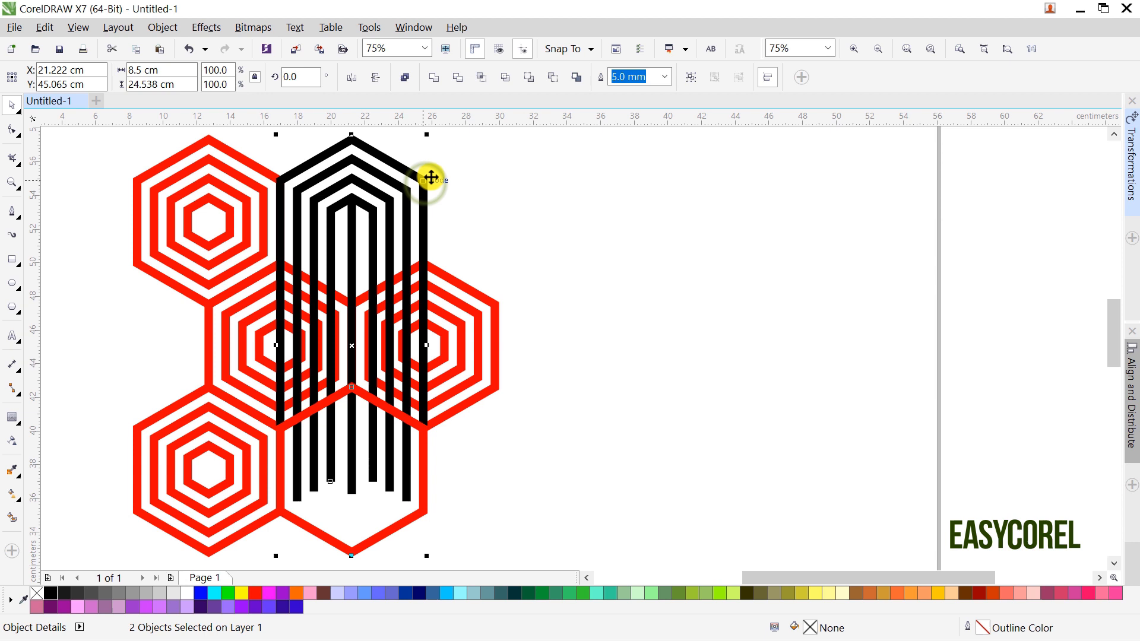
pyautogui.click(550, 78)
pyautogui.click(507, 196)
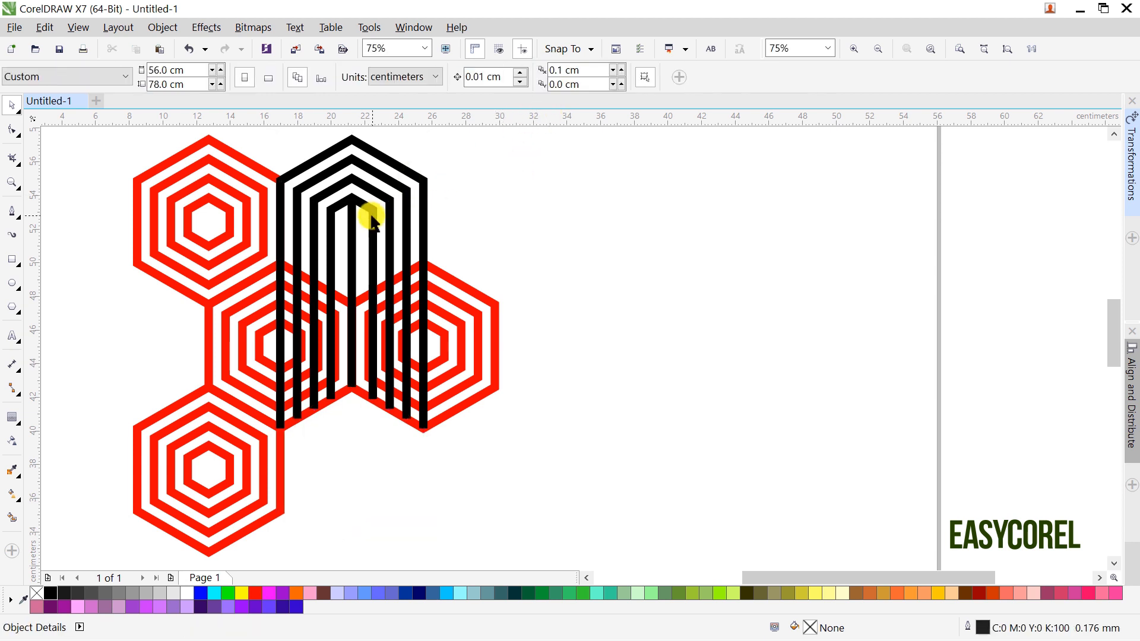
# - Place a copy of the black arch curve beside the honeycomb and mirror the copy vertically
pyautogui.moveTo(350, 204); pyautogui.dragTo(593, 215)
pyautogui.rightClick(593, 215)
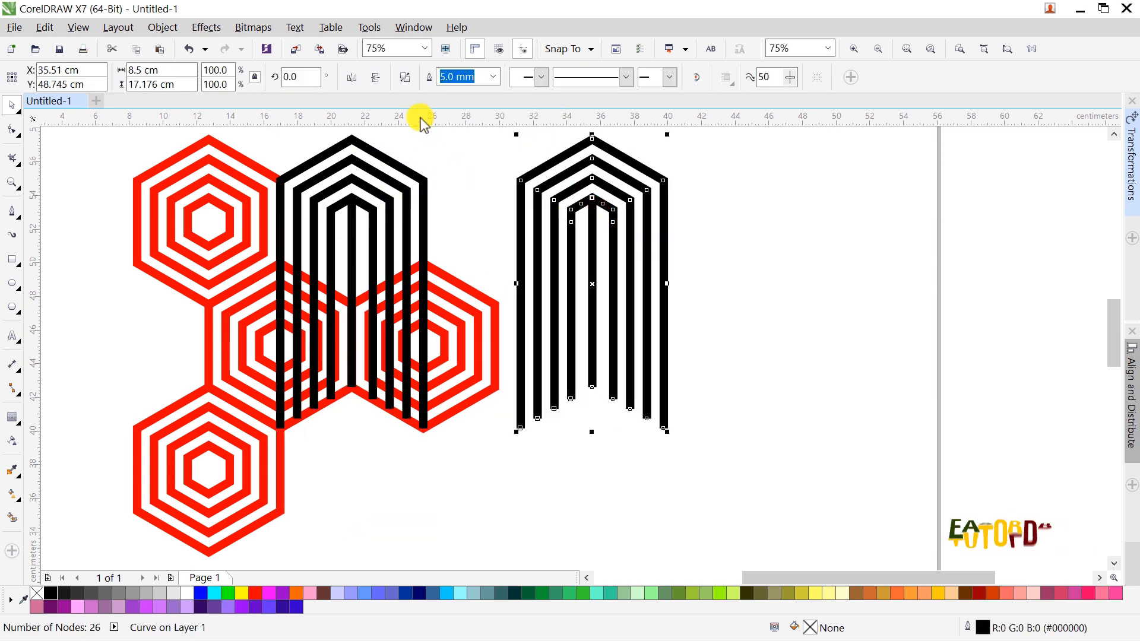
pyautogui.click(375, 77)
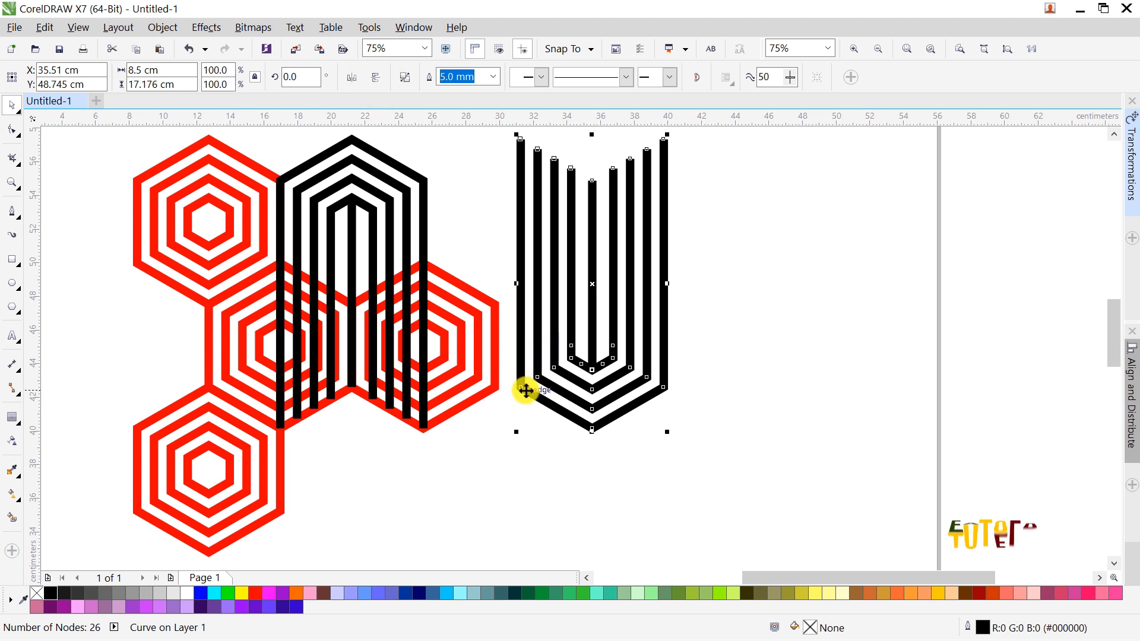
# - Move the flipped arch copy over the right red hexagon and switch the display to Wireframe
pyautogui.moveTo(525, 390); pyautogui.dragTo(342, 302)
pyautogui.scroll(3, 354, 303)
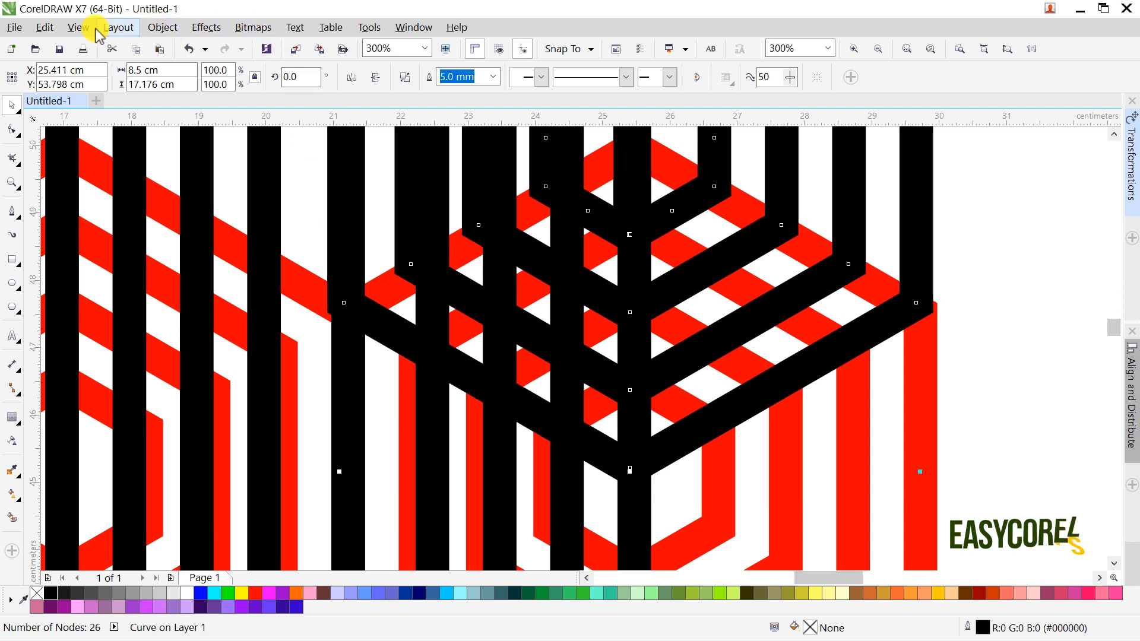
pyautogui.click(78, 27)
pyautogui.click(112, 67)
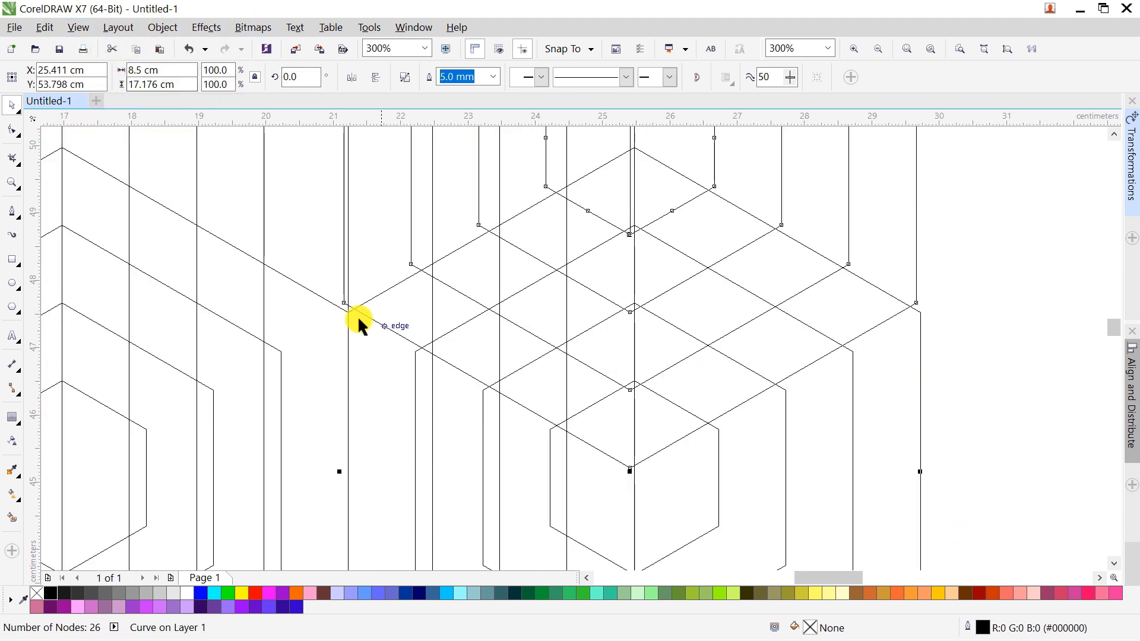
# - Snap the flipped copy's lower-left corner node onto the original arch's innermost right vertical line, then return to Enhanced view
pyautogui.moveTo(343, 303); pyautogui.dragTo(415, 352)
pyautogui.scroll(-1, 415, 352)
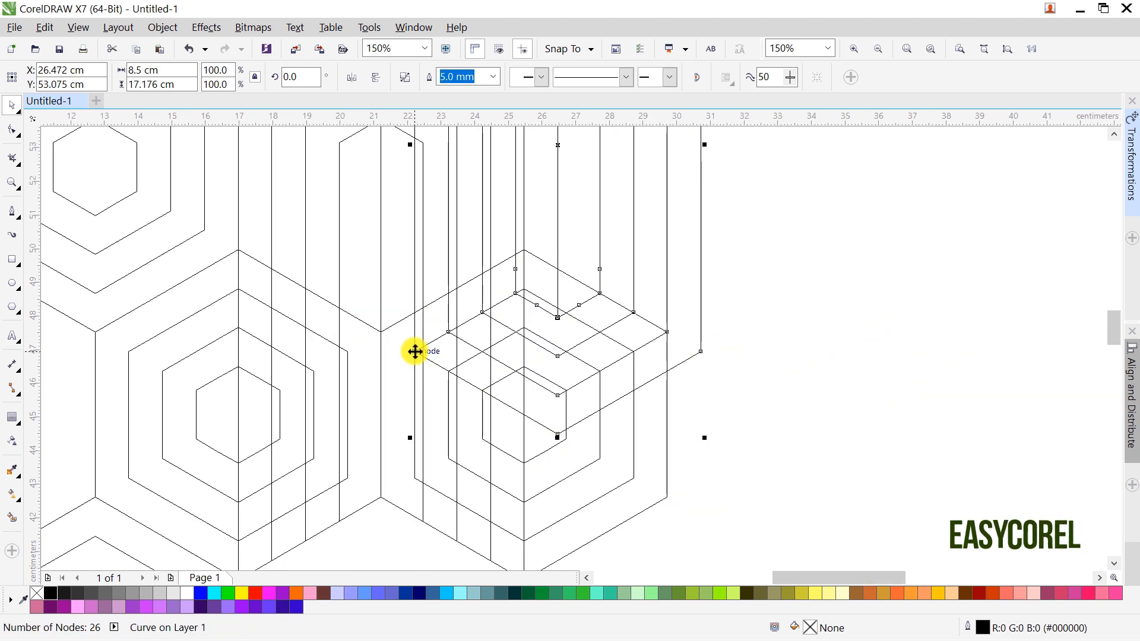
pyautogui.scroll(1, 416, 355)
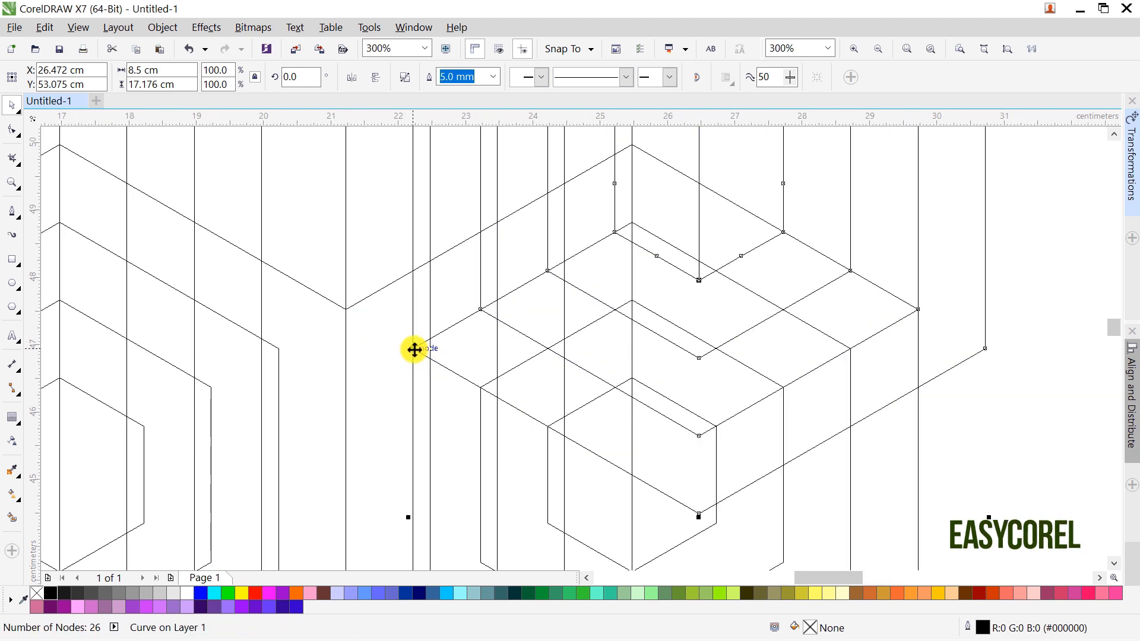
pyautogui.moveTo(414, 350); pyautogui.dragTo(427, 359)
pyautogui.scroll(-1, 427, 360)
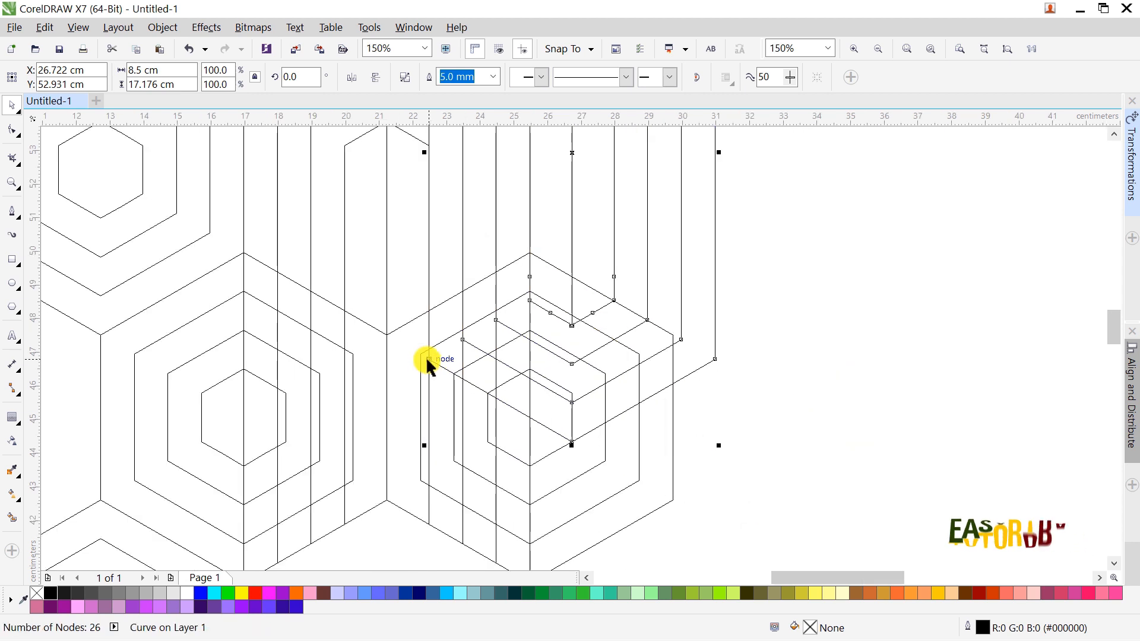
pyautogui.click(87, 33)
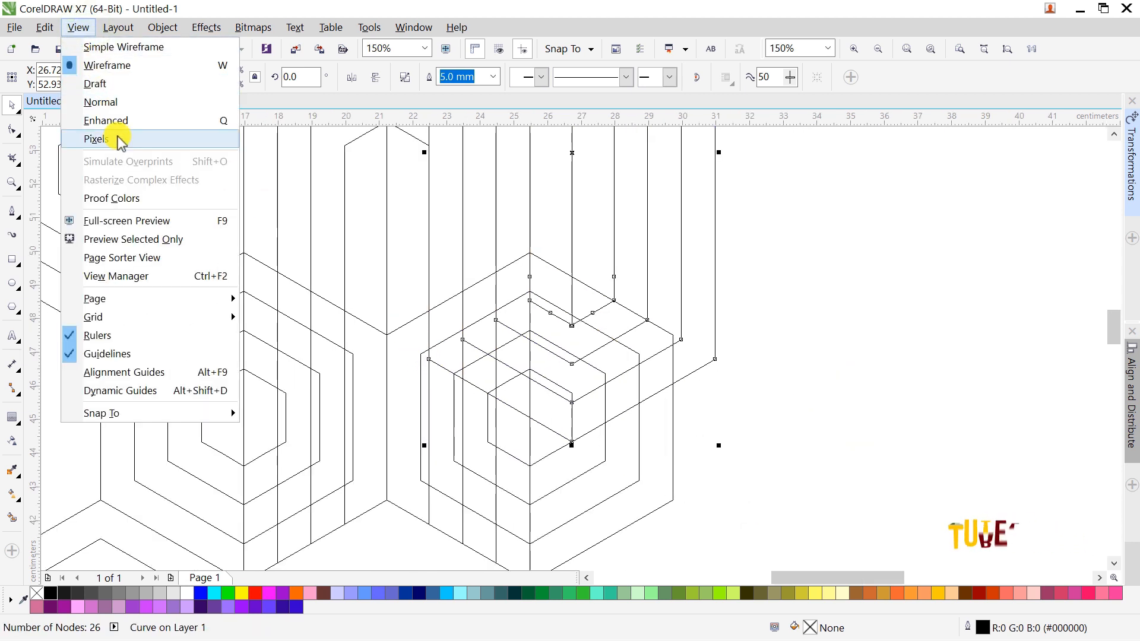
pyautogui.click(112, 118)
pyautogui.scroll(-1, 327, 255)
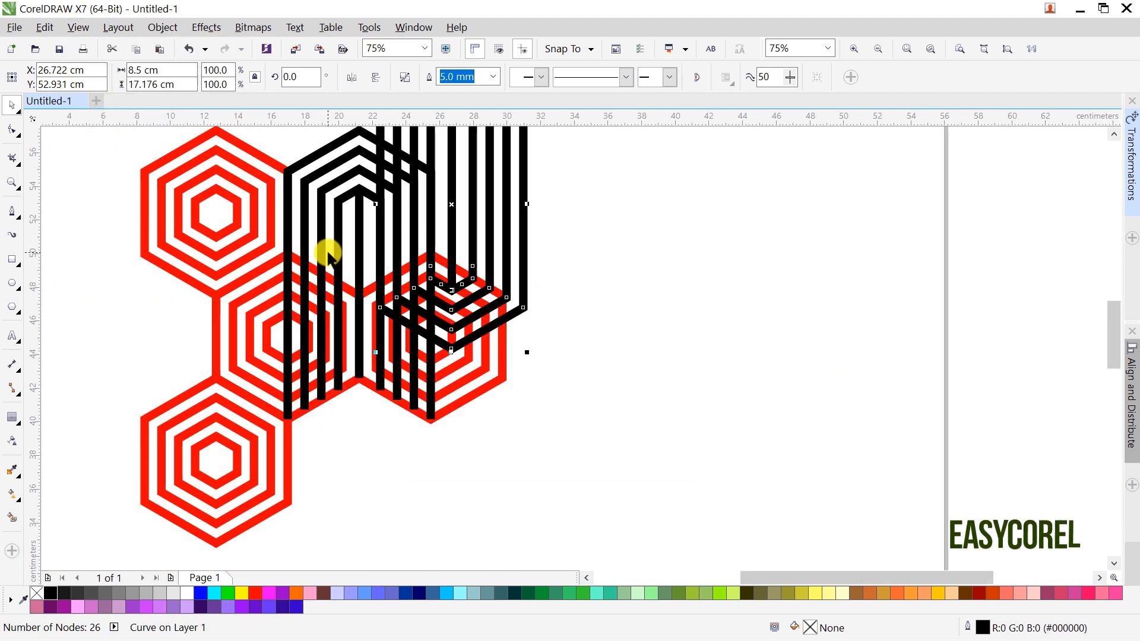
# - Shorten the flipped copy's four left vertical lines by moving their upper end nodes straight down onto the arch's right lines
pyautogui.scroll(-1, 327, 255)
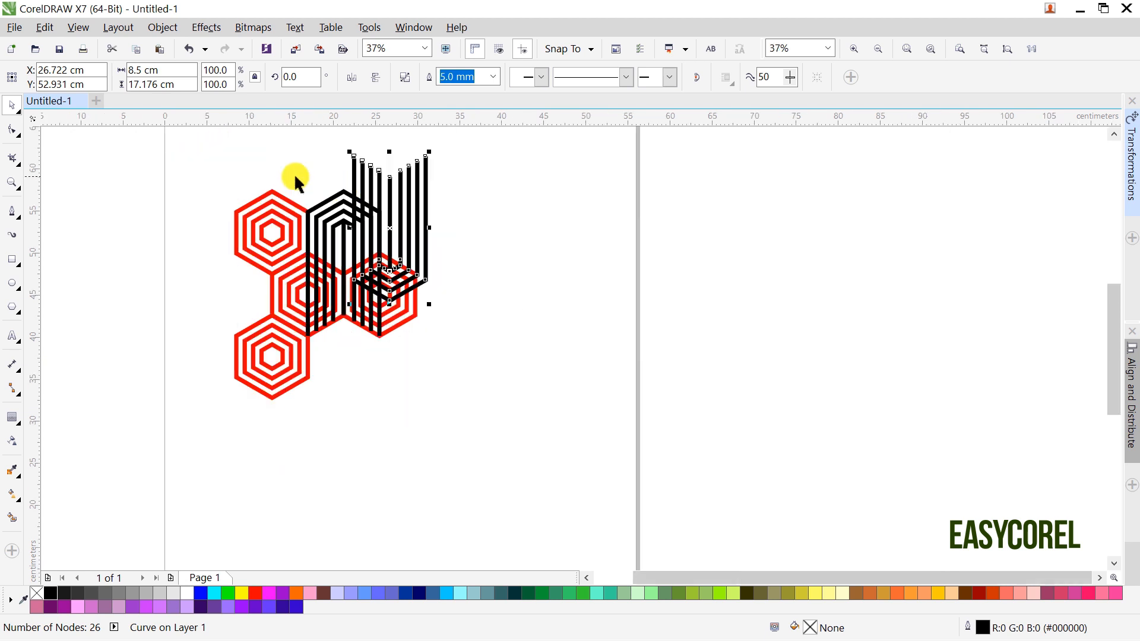
pyautogui.click(22, 132)
pyautogui.scroll(1, 380, 175)
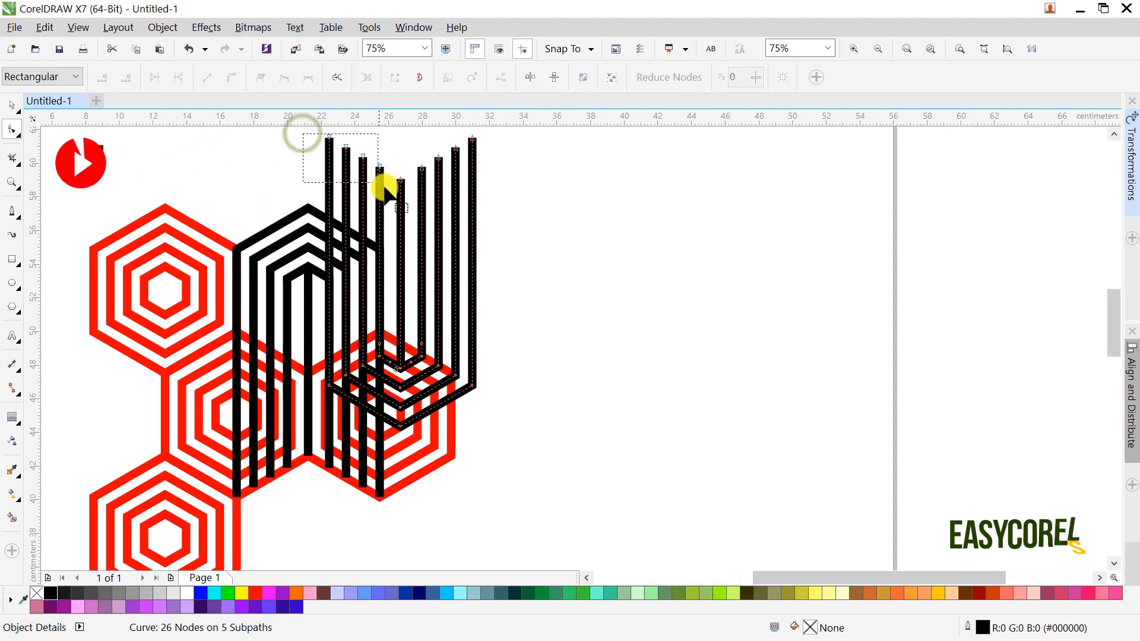
pyautogui.moveTo(384, 186); pyautogui.dragTo(375, 321)
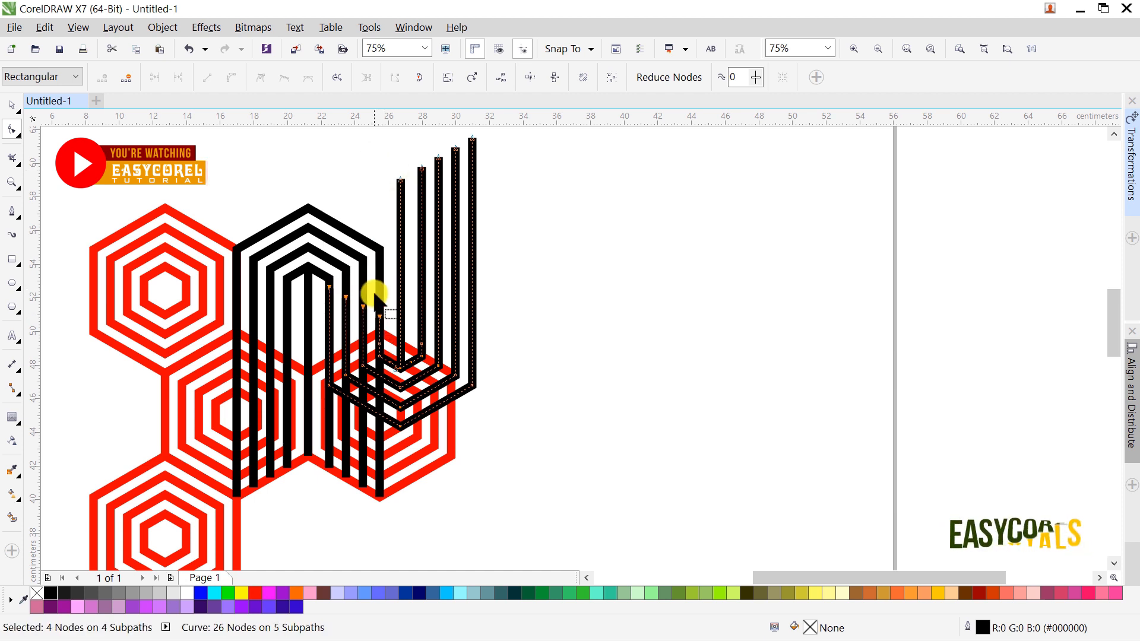
pyautogui.click(17, 106)
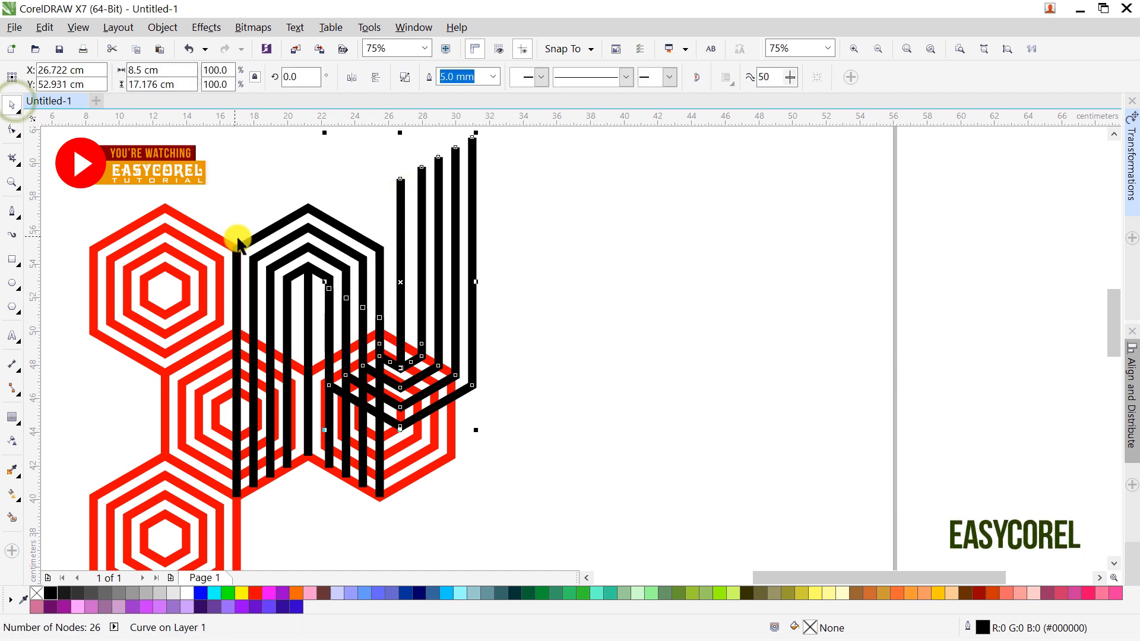
# - Delete all the remaining red concentric hexagons, keeping only the two black curves
pyautogui.scroll(-2, 237, 239)
pyautogui.moveTo(122, 195); pyautogui.dragTo(267, 321)
pyautogui.rightClick(216, 244)
pyautogui.click(259, 401)
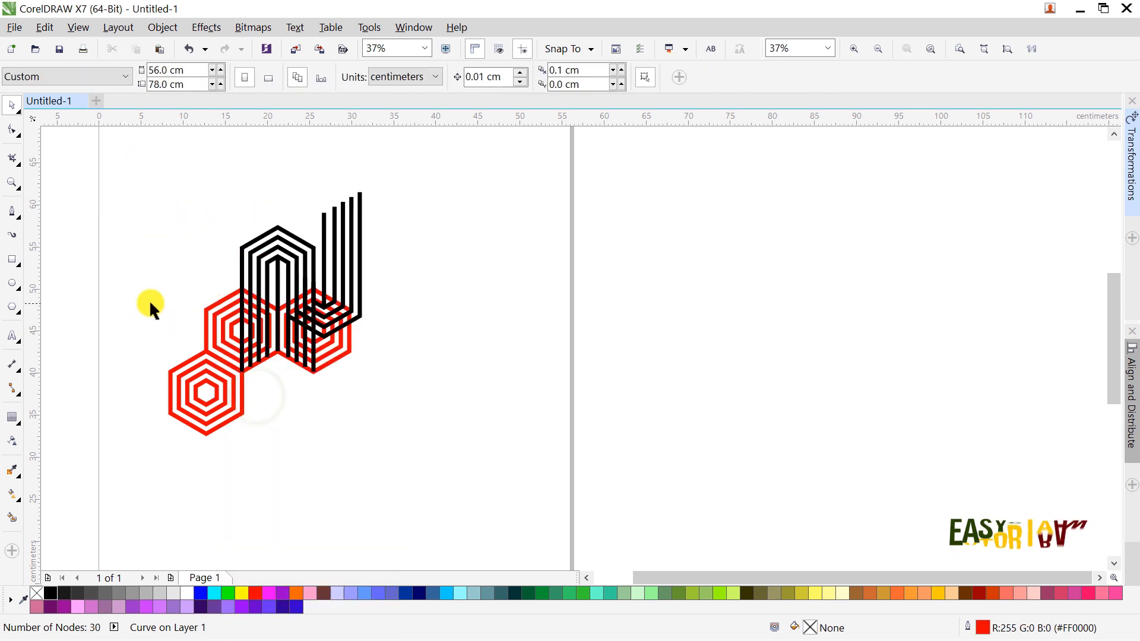
pyautogui.moveTo(113, 269); pyautogui.dragTo(475, 470)
pyautogui.rightClick(227, 359)
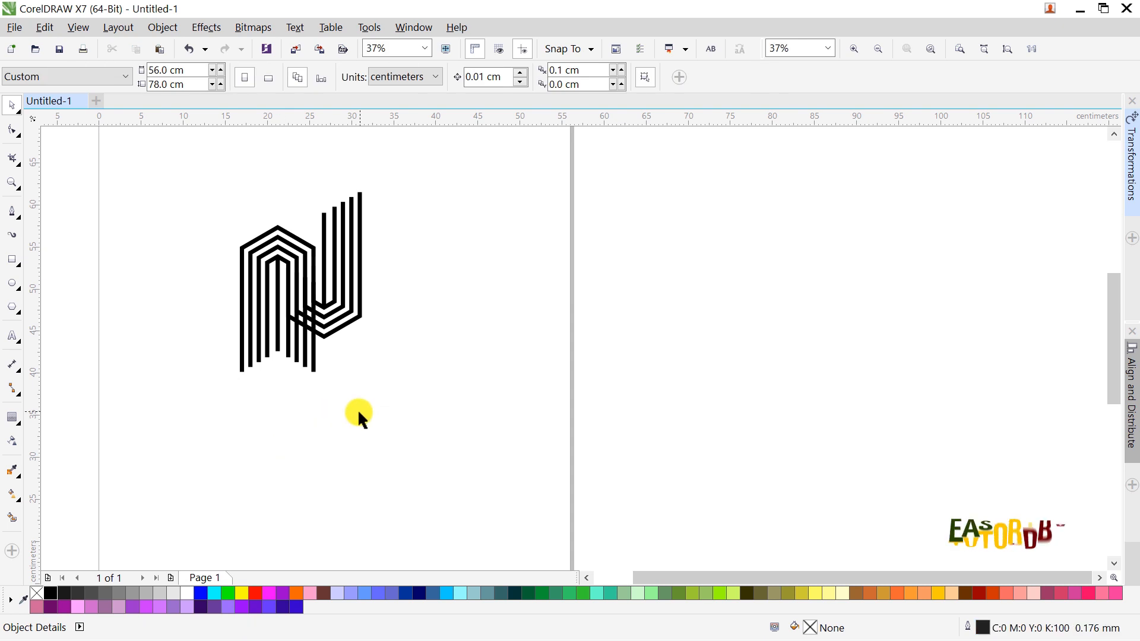
# - Remove the arch's right vertical line segments that cross the flipped curve's diagonal lines with Virtual Segment Delete
pyautogui.scroll(3, 298, 301)
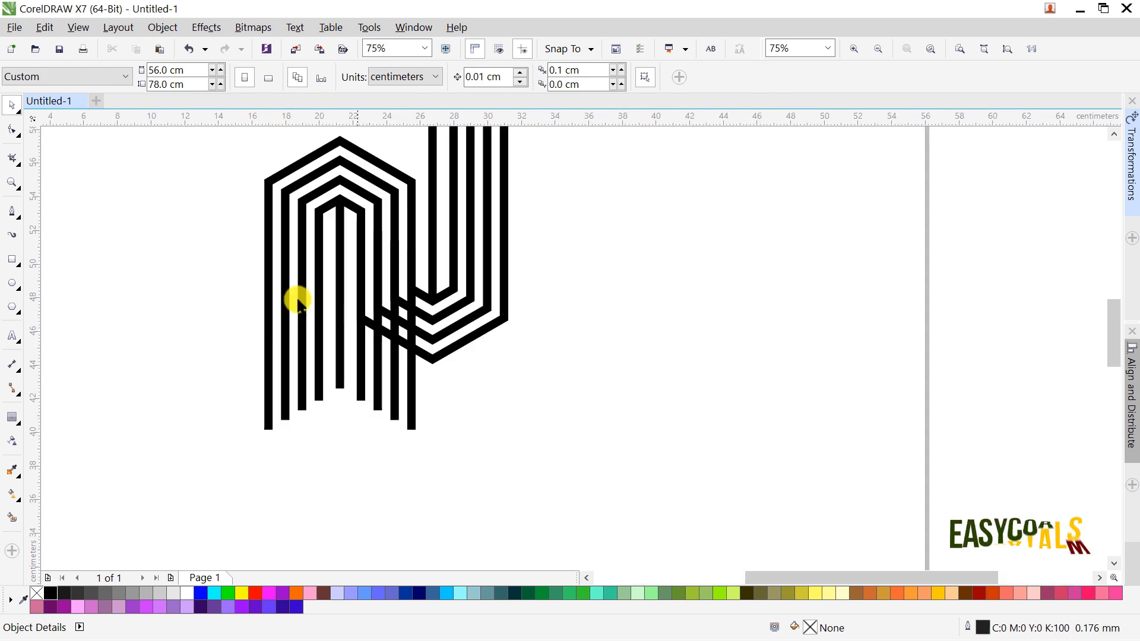
pyautogui.click(21, 167)
pyautogui.click(59, 193)
pyautogui.scroll(4, 407, 310)
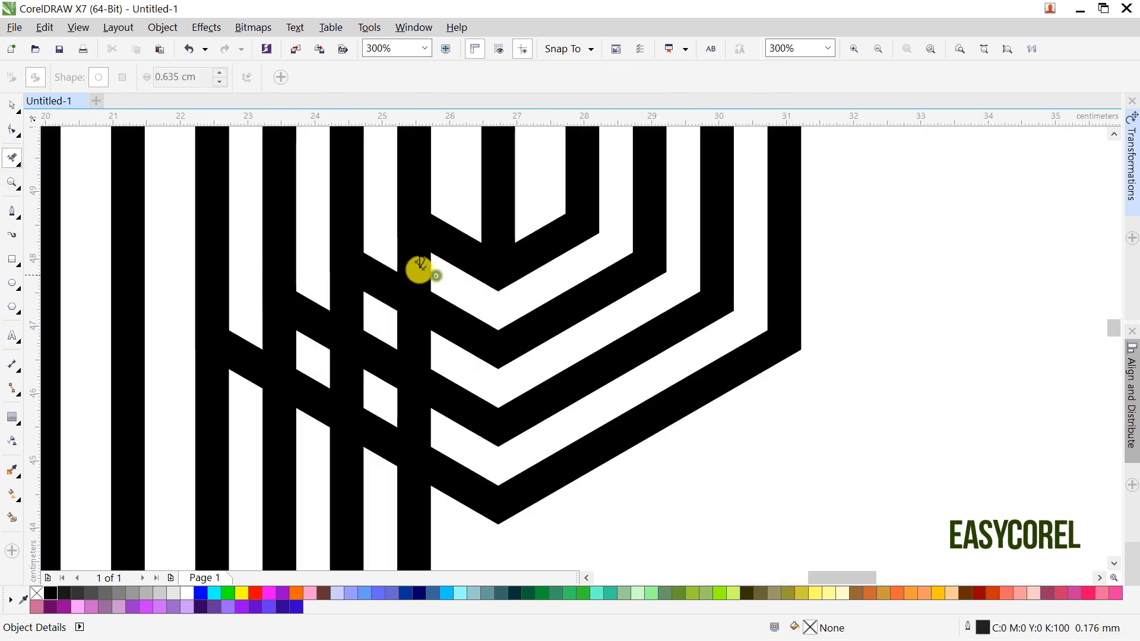
pyautogui.scroll(2, 422, 330)
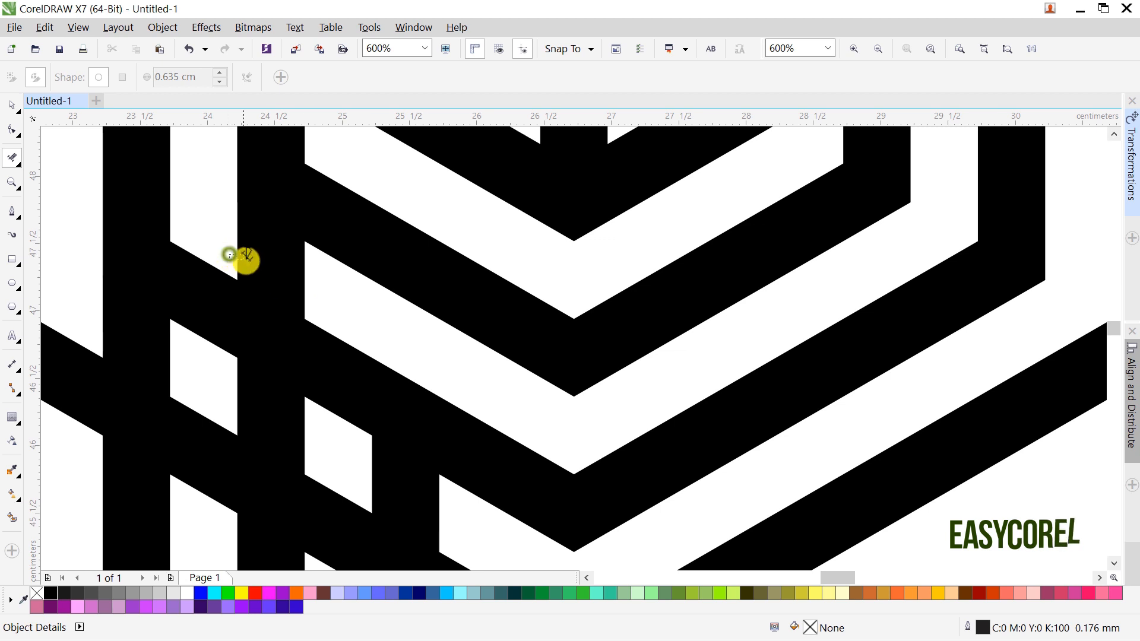
pyautogui.click(229, 256)
pyautogui.moveTo(216, 407); pyautogui.dragTo(309, 431)
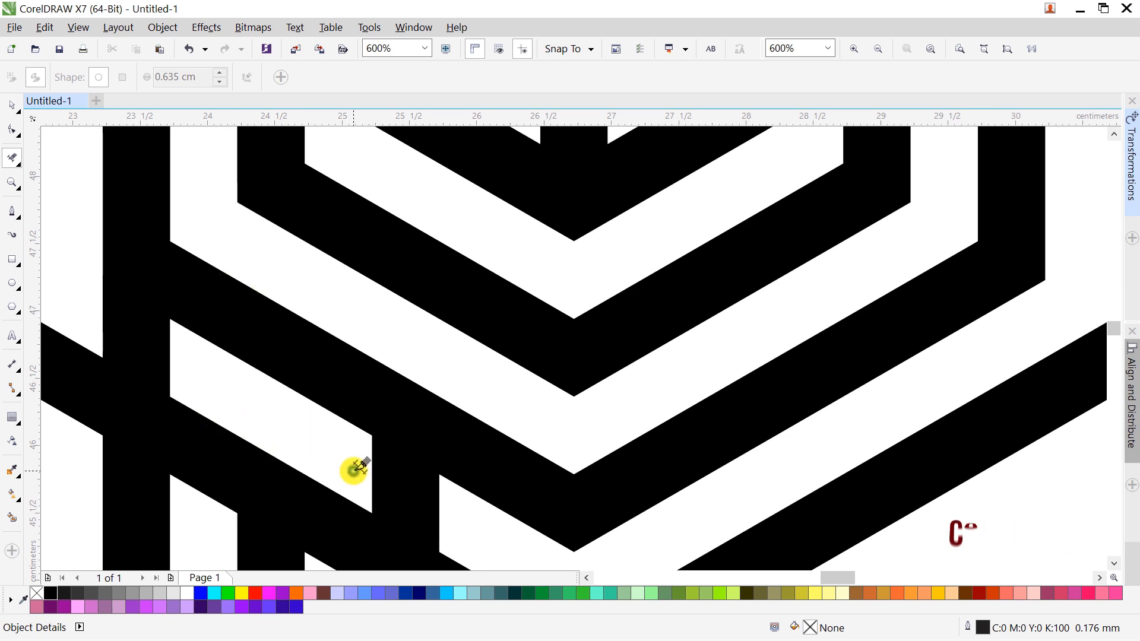
pyautogui.moveTo(436, 505); pyautogui.dragTo(437, 505)
pyautogui.scroll(-4, 369, 394)
pyautogui.scroll(4, 262, 292)
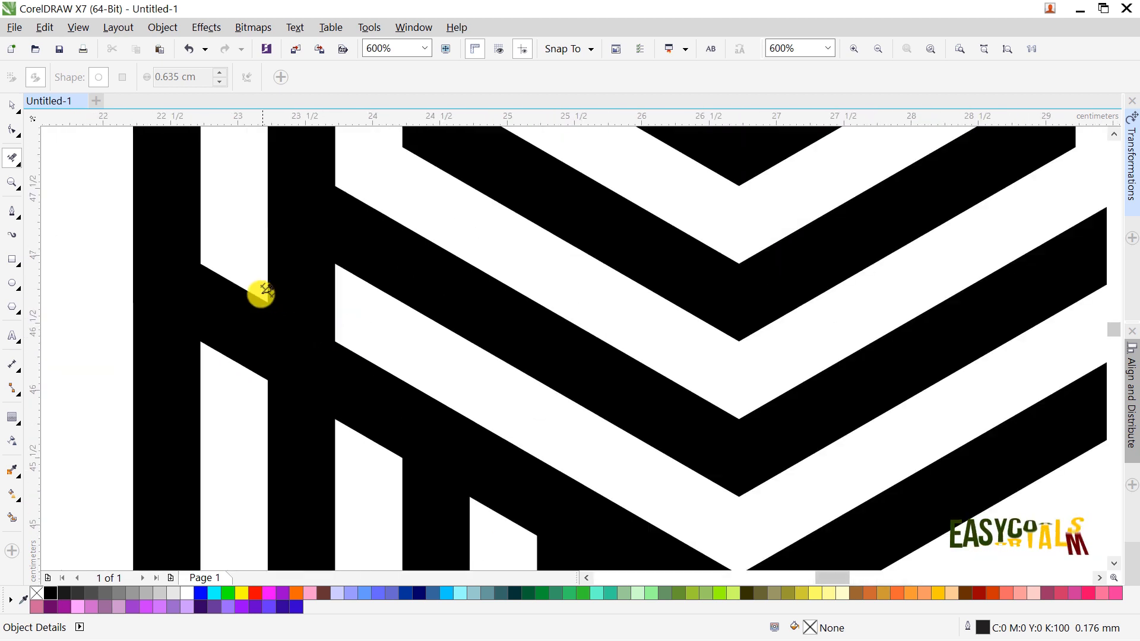
pyautogui.moveTo(249, 270); pyautogui.dragTo(341, 294)
pyautogui.scroll(-8, 344, 273)
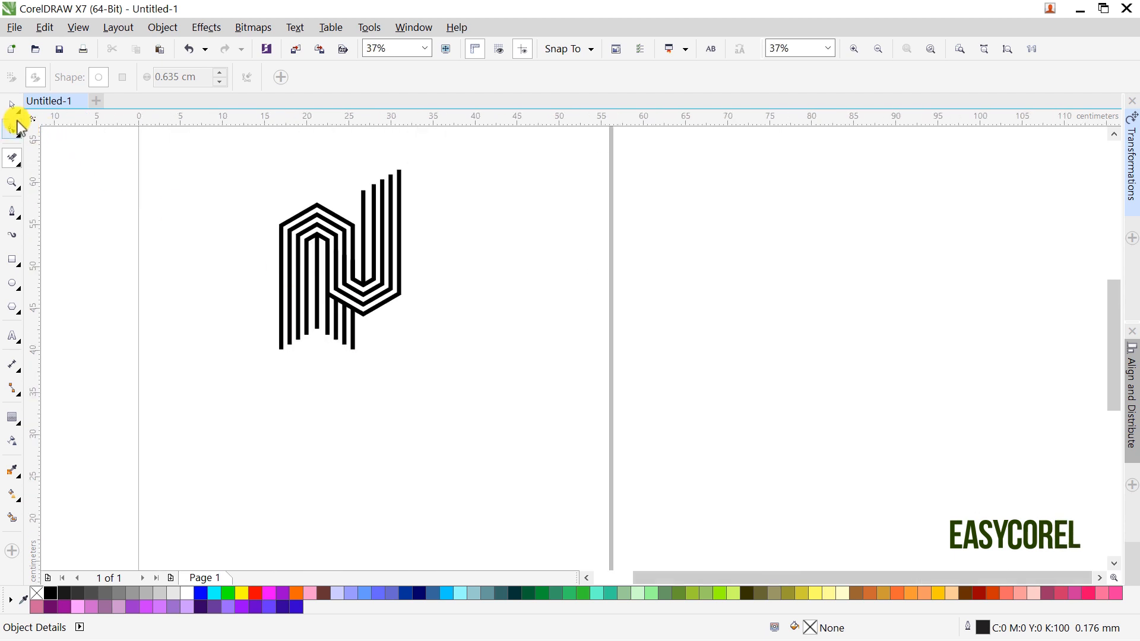
# - Combine all the black curves into one object and align it to the page's left and top edges
pyautogui.click(15, 109)
pyautogui.moveTo(501, 424); pyautogui.dragTo(243, 150)
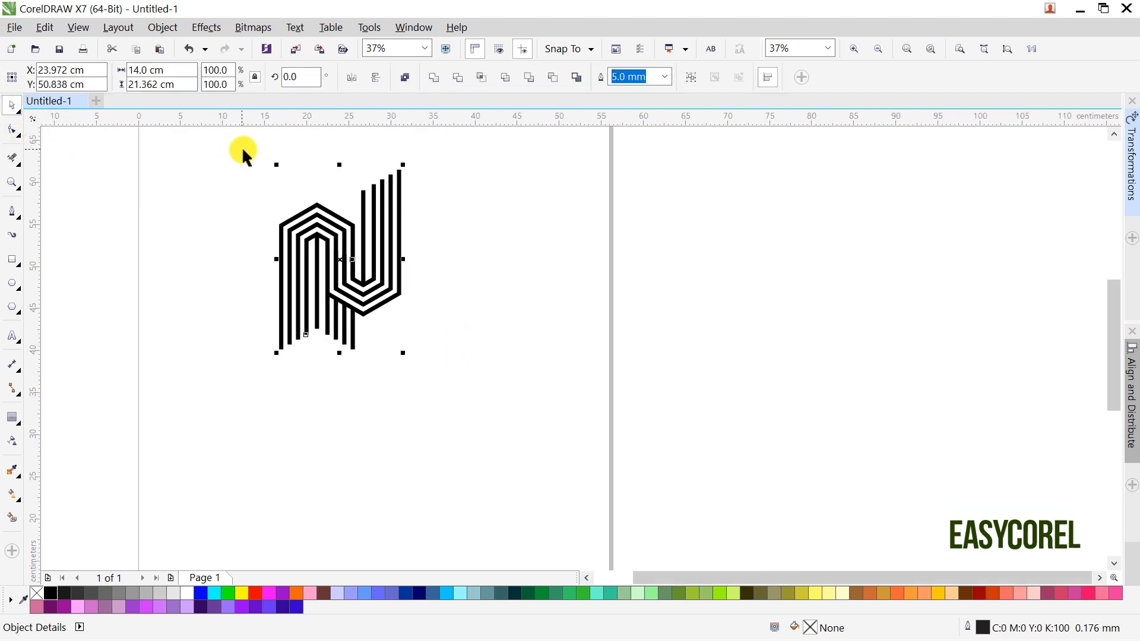
pyautogui.click(405, 78)
pyautogui.scroll(2, 339, 217)
pyautogui.scroll(-4, 362, 228)
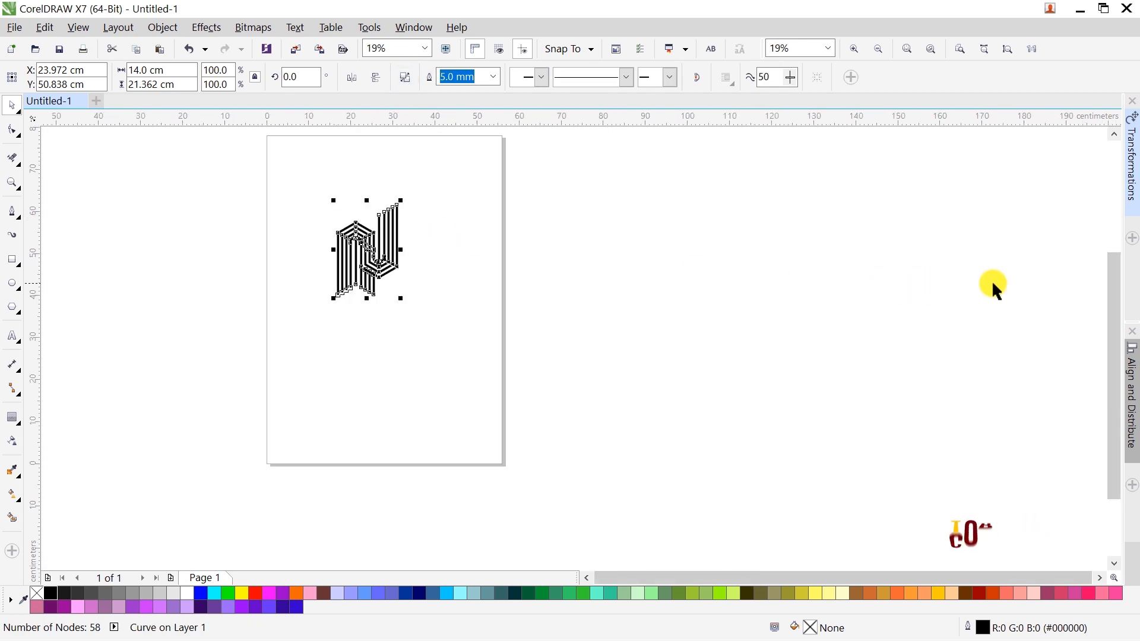
pyautogui.click(1130, 380)
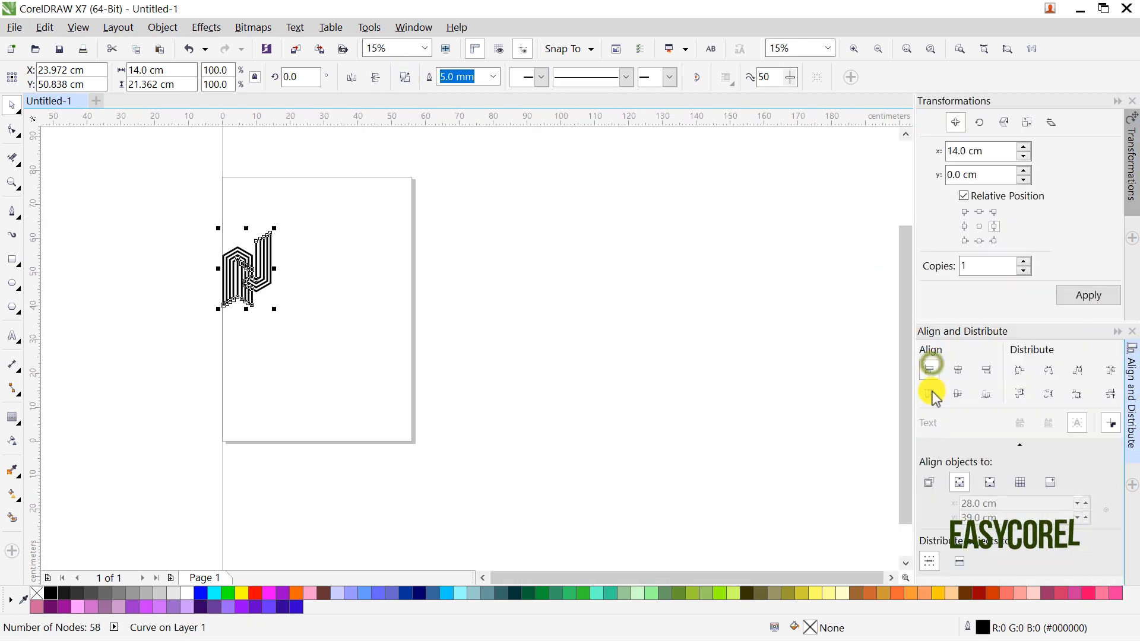
pyautogui.click(930, 394)
# - Place a copy of the combined curve directly below the original so that their vertical lines join
pyautogui.moveTo(242, 203); pyautogui.dragTo(240, 380)
pyautogui.scroll(4, 241, 186)
pyautogui.scroll(-2, 239, 355)
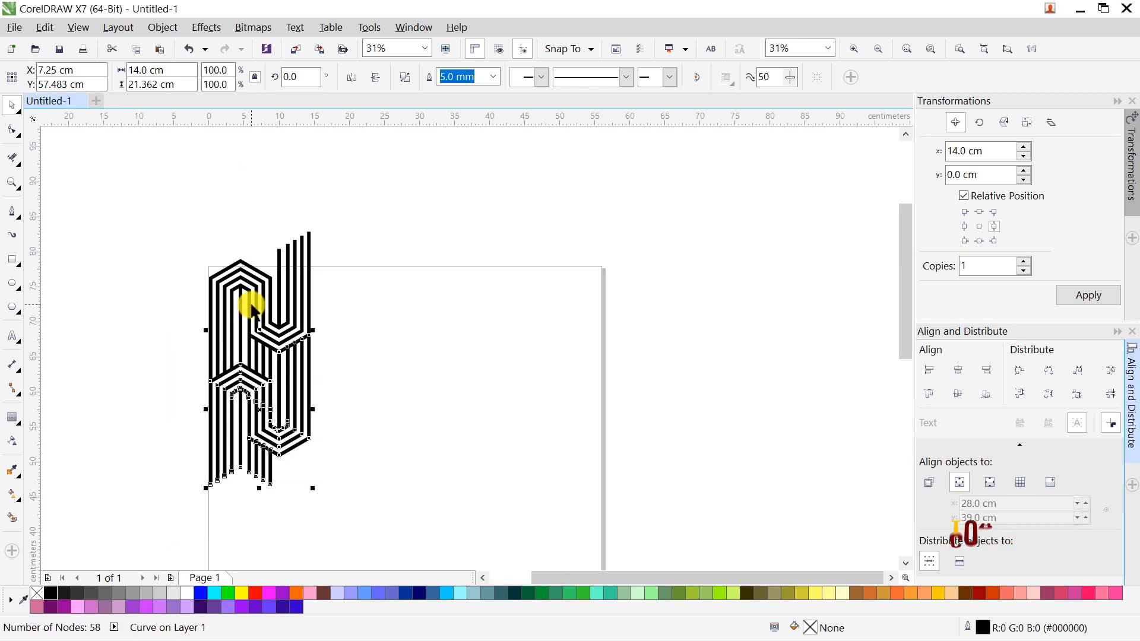
pyautogui.click(958, 49)
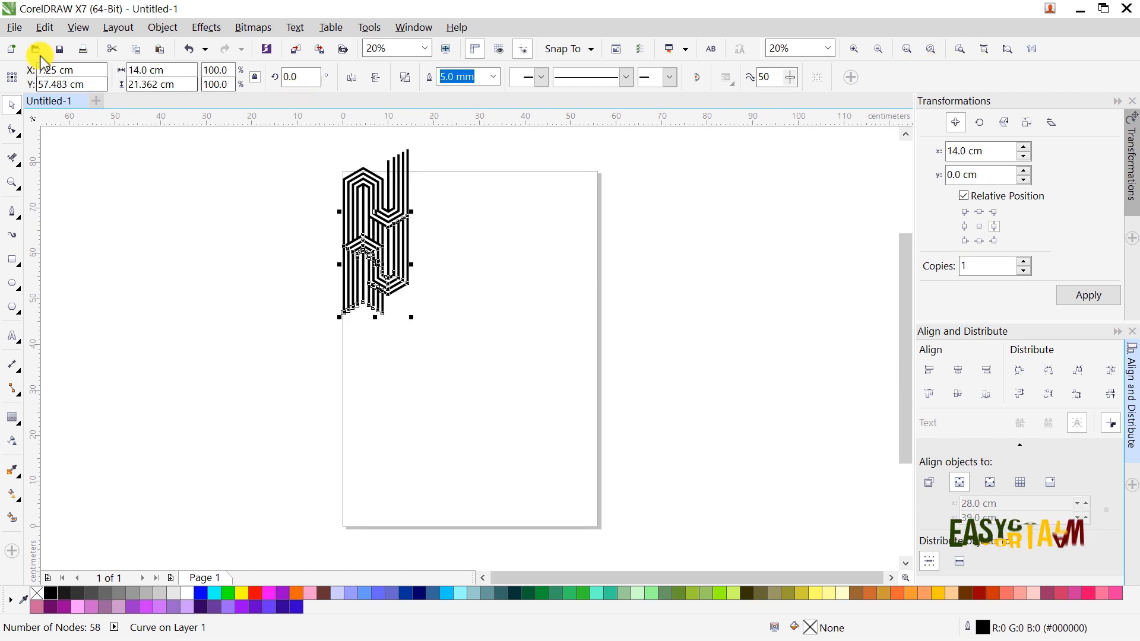
# - Repeat the last duplication four times to extend the column of curves down past the page's lower edge
pyautogui.click(42, 28)
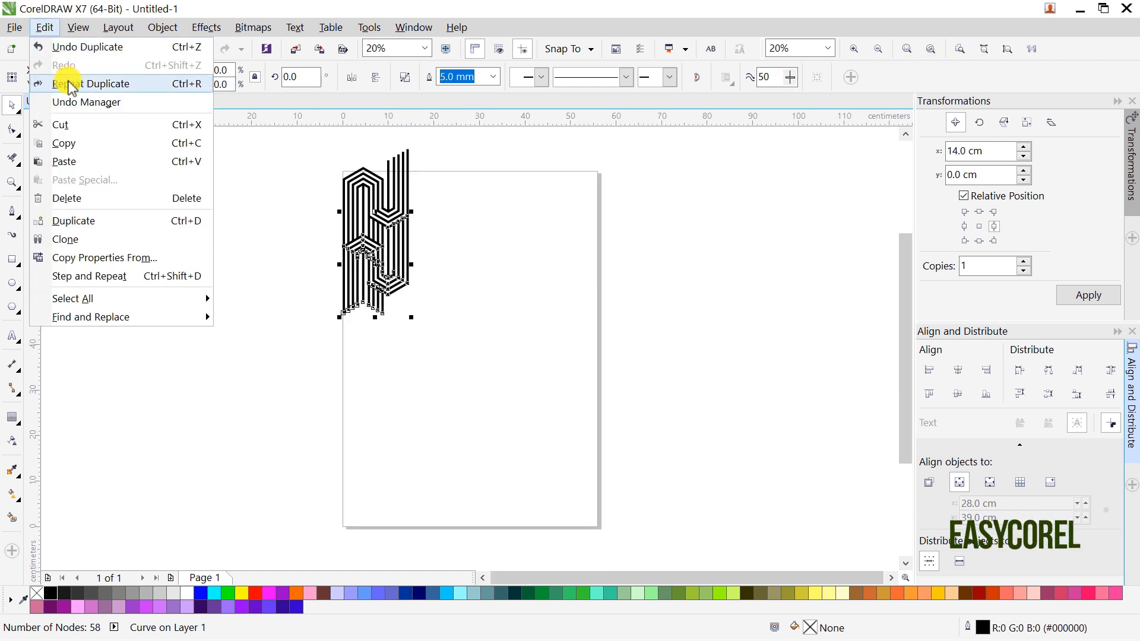
pyautogui.click(68, 81)
pyautogui.click(54, 28)
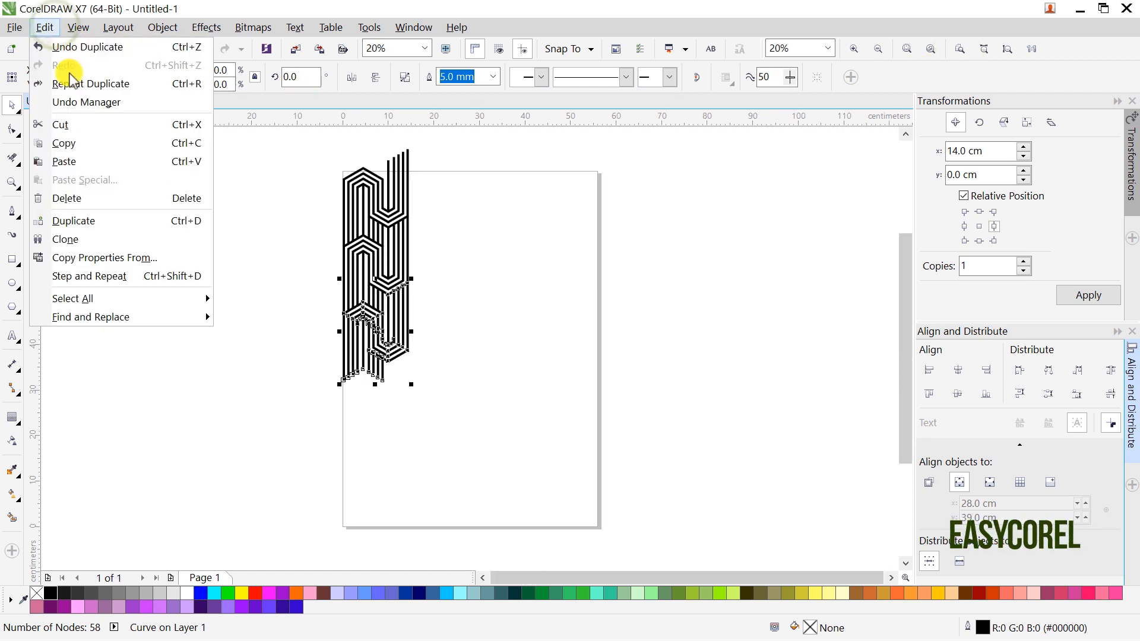
pyautogui.click(69, 82)
pyautogui.click(46, 28)
pyautogui.click(68, 83)
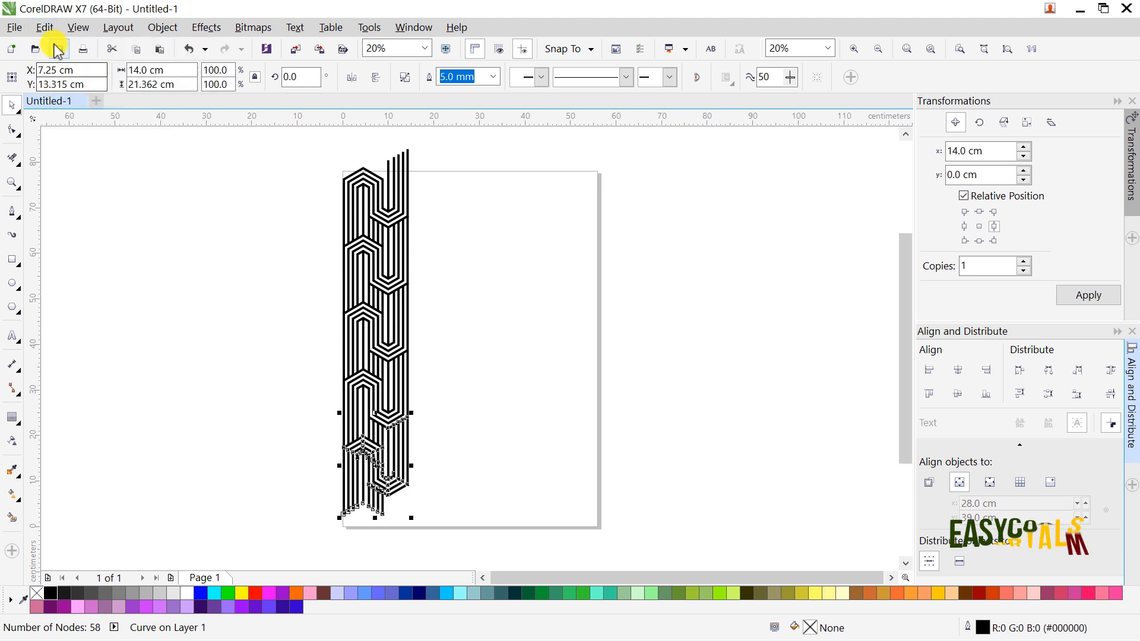
pyautogui.click(42, 29)
pyautogui.click(71, 81)
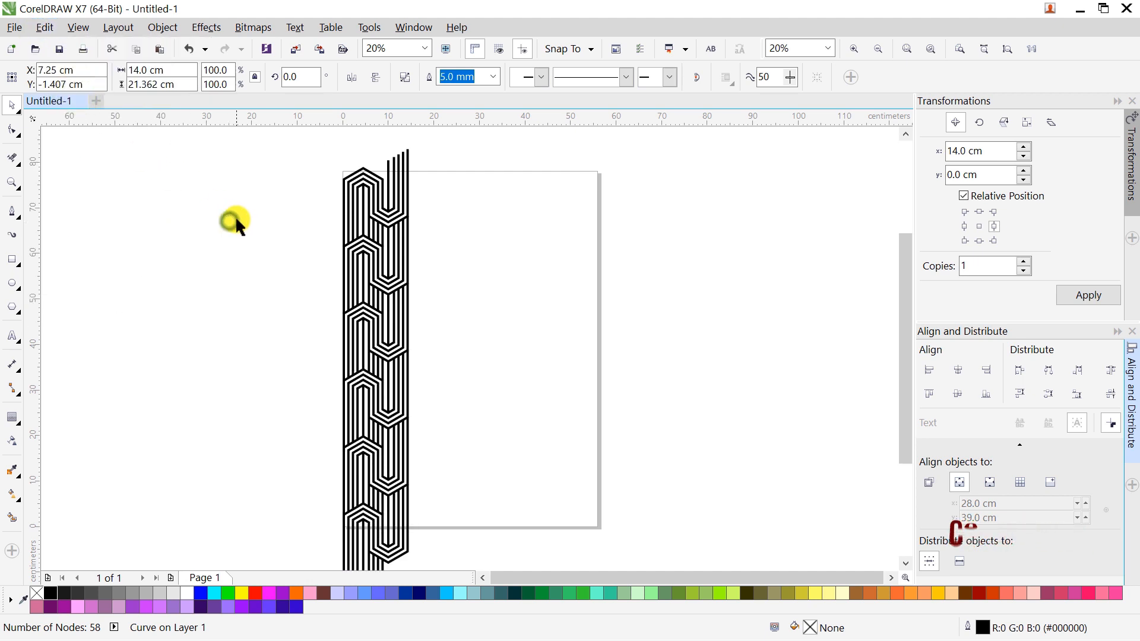
# - Copy the whole column of six curves three times to the right at 14 cm intervals to span the page width
pyautogui.scroll(-2, 261, 184)
pyautogui.moveTo(262, 157); pyautogui.dragTo(443, 422)
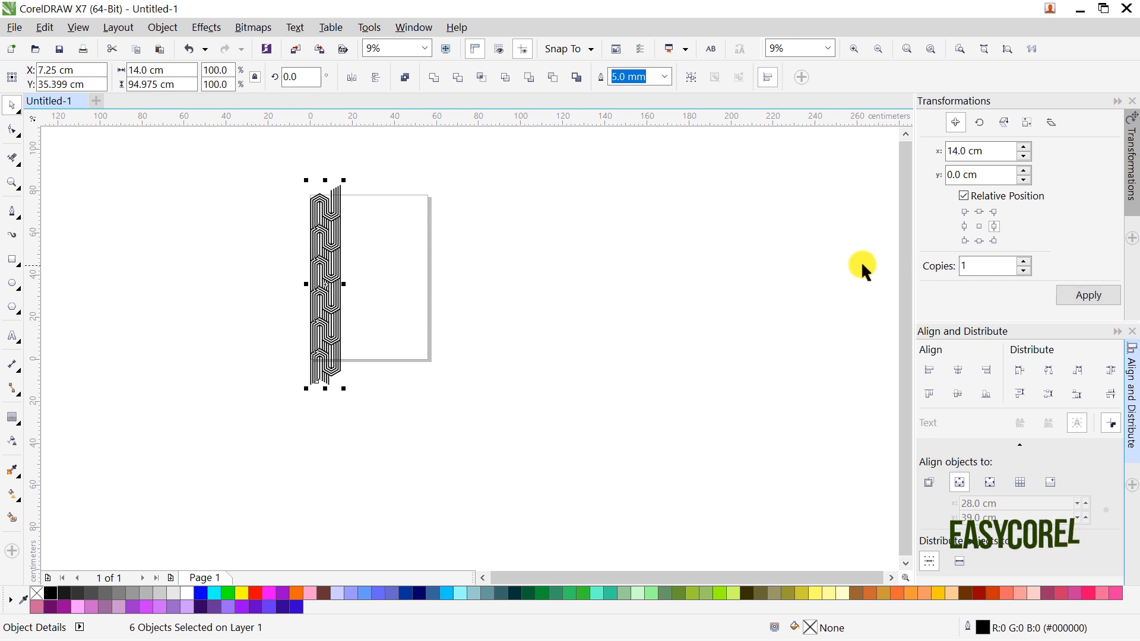
pyautogui.click(1083, 297)
pyautogui.click(1083, 297)
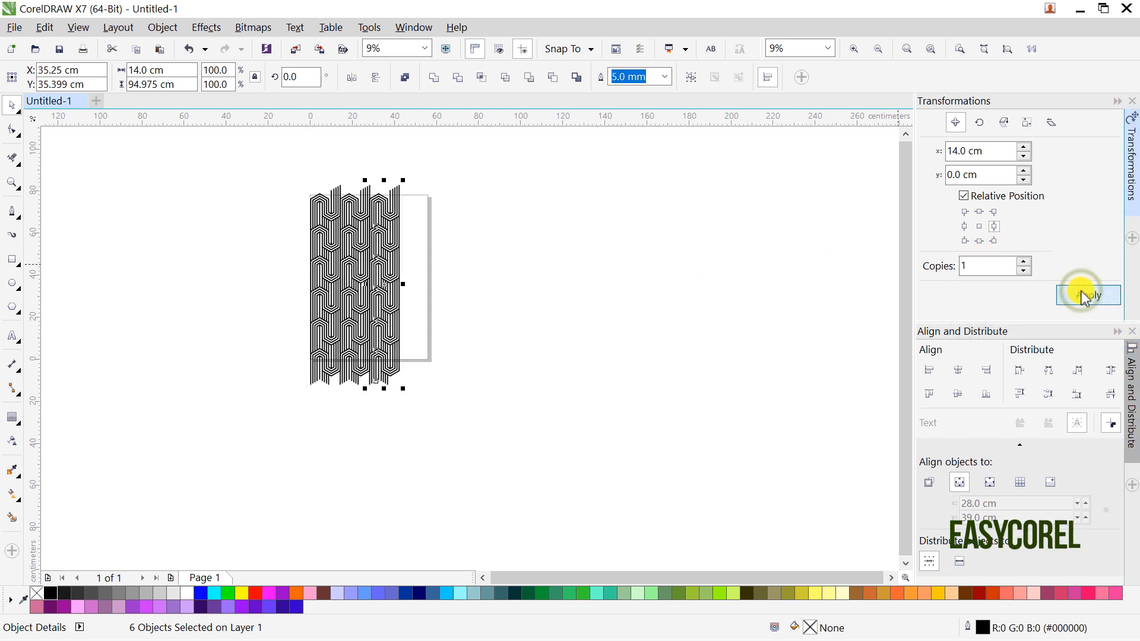
pyautogui.click(1084, 298)
pyautogui.click(607, 245)
# - Combine all the columns into one curve and center it horizontally and vertically on the page
pyautogui.moveTo(501, 153); pyautogui.dragTo(279, 407)
pyautogui.click(448, 83)
pyautogui.scroll(3, 384, 196)
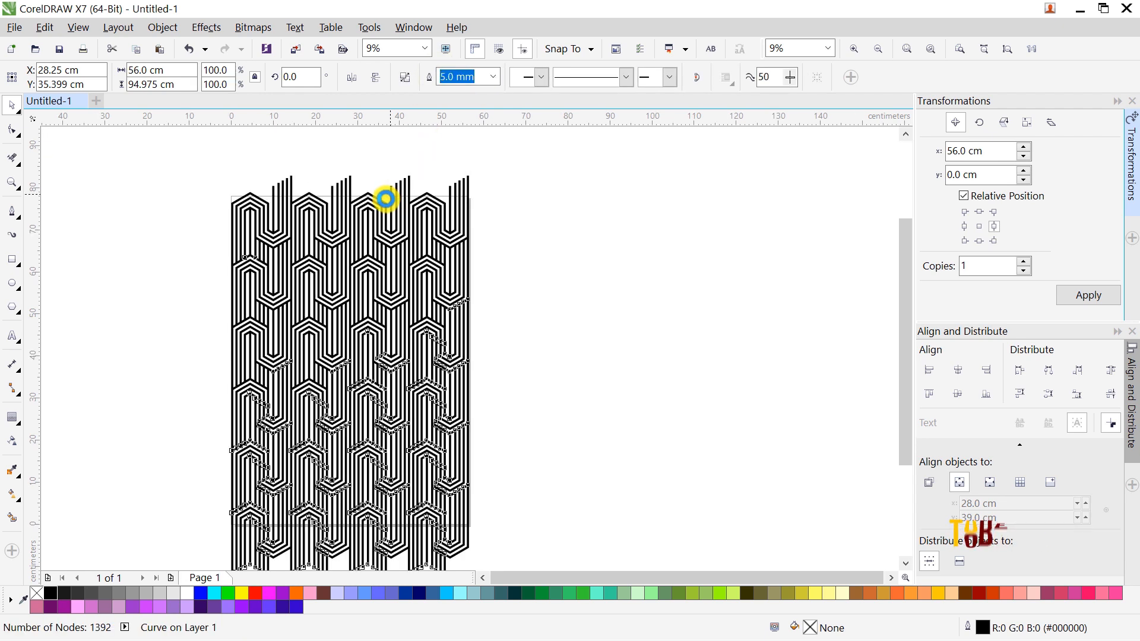
pyautogui.scroll(-3, 340, 243)
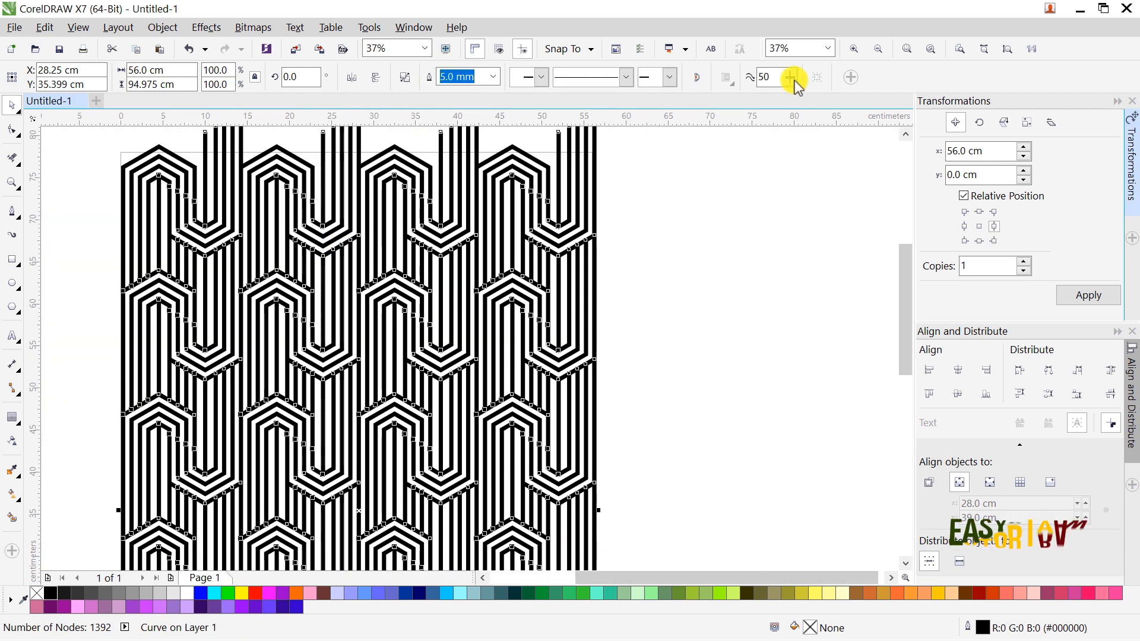
pyautogui.click(907, 49)
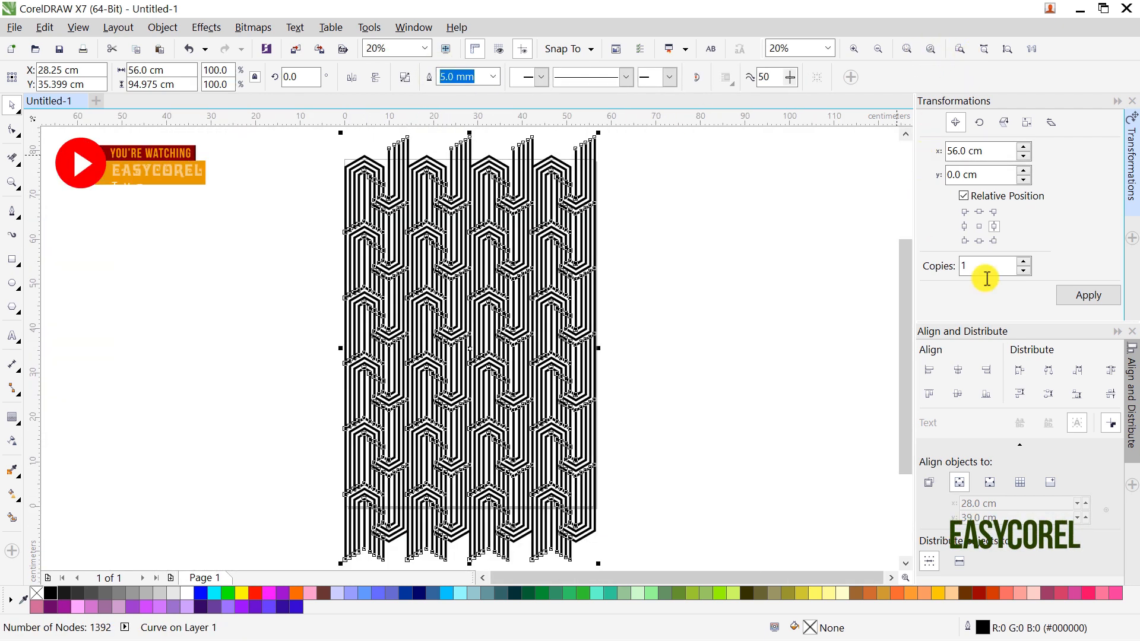
pyautogui.click(957, 392)
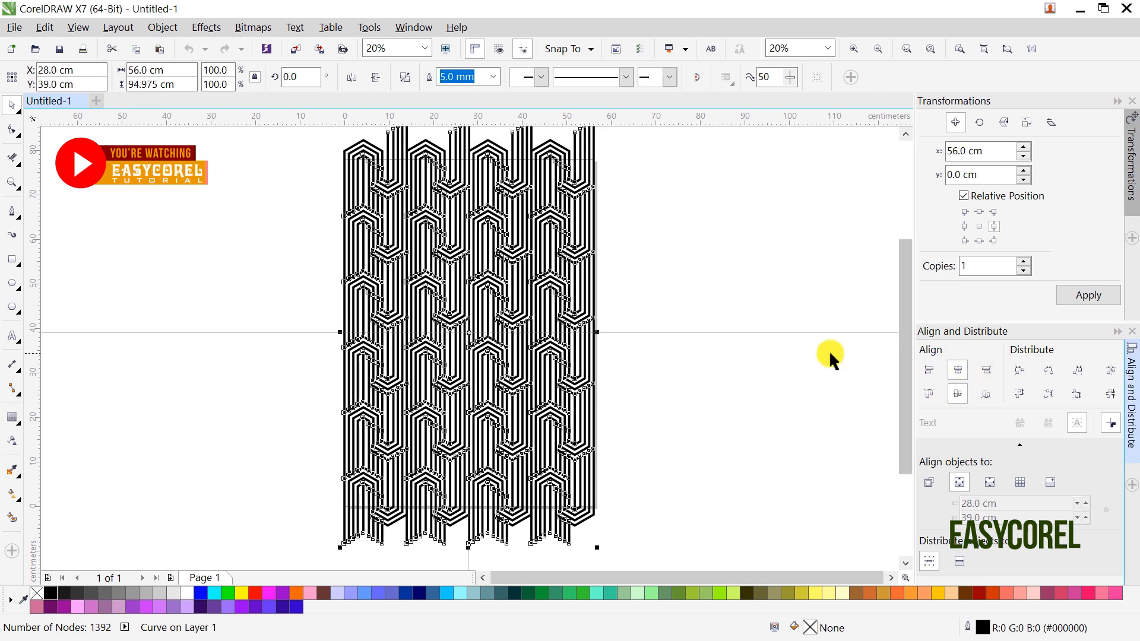
# - Add a page-sized 56 × 78 cm rectangle behind the pattern and fill it with yellow (#FFFF00)
pyautogui.click(711, 350)
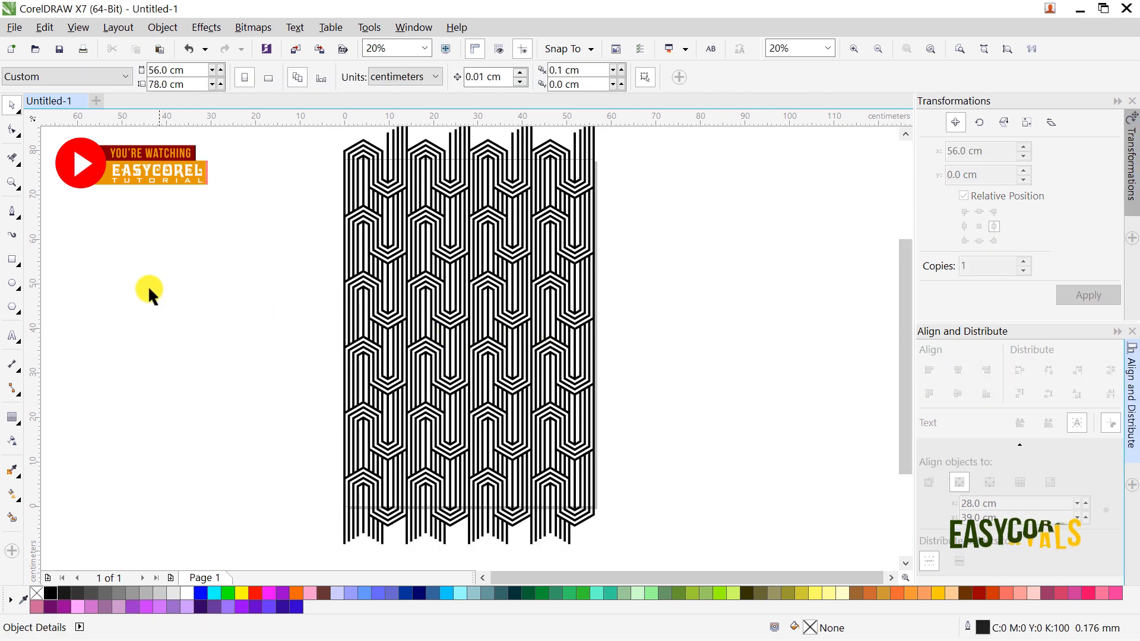
pyautogui.doubleClick(12, 259)
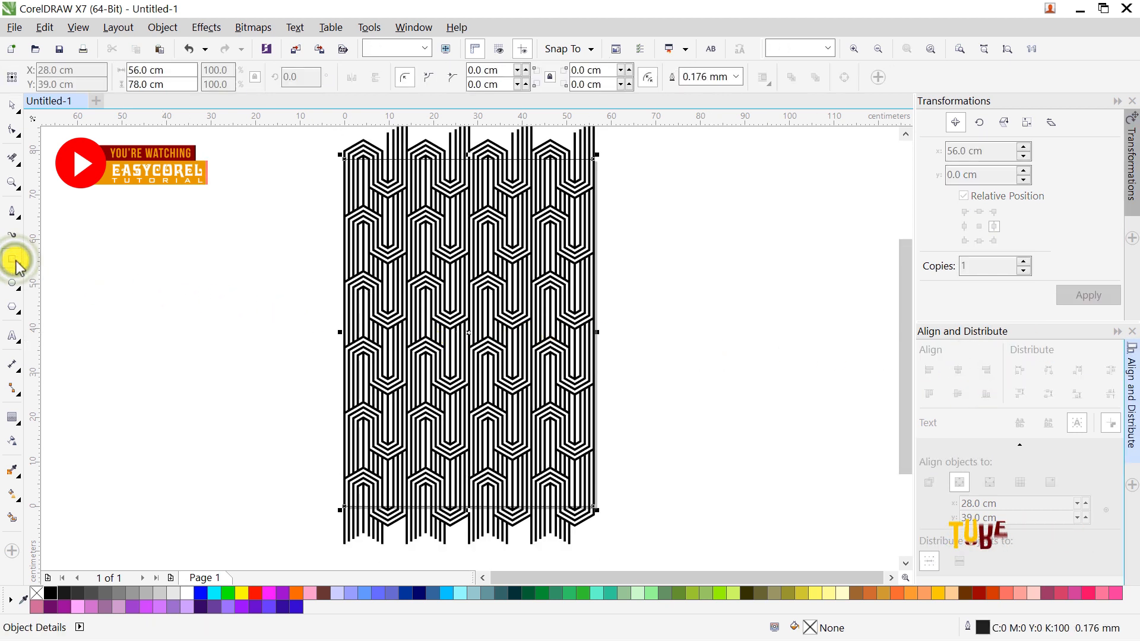
pyautogui.click(248, 593)
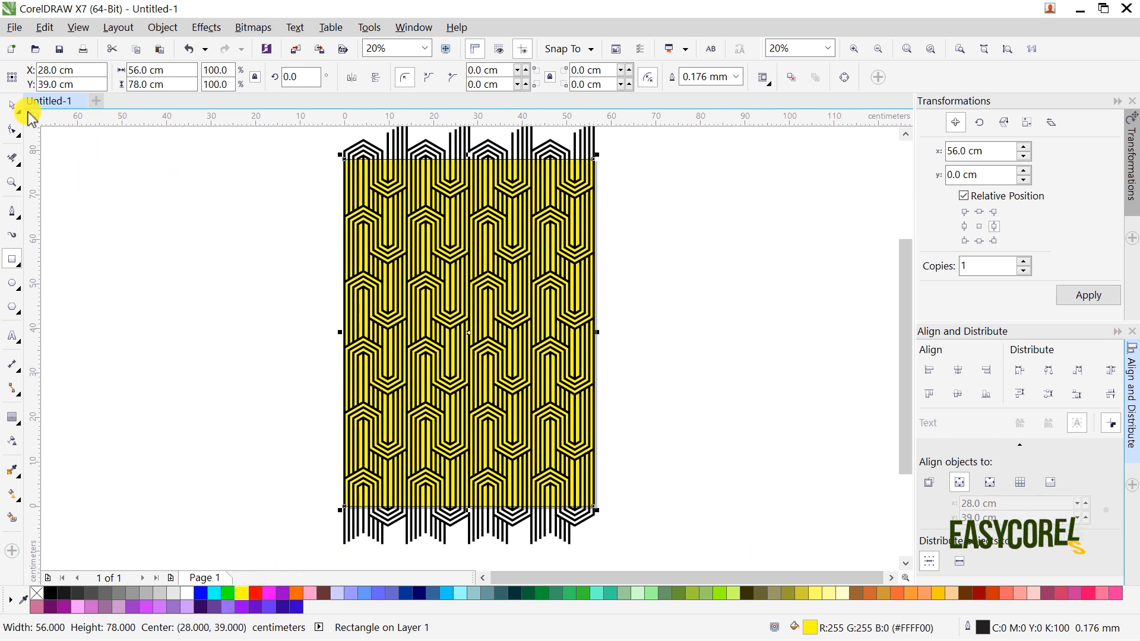
# - Change the outline color of the combined line pattern to dark blue (#003399)
pyautogui.scroll(4, 563, 159)
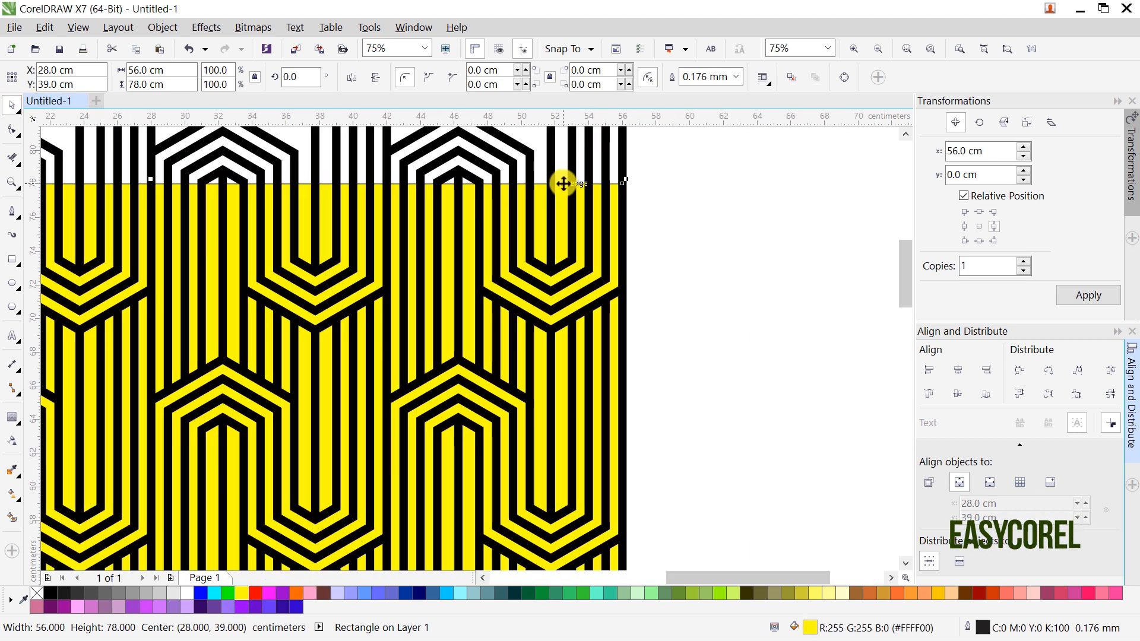
pyautogui.click(584, 163)
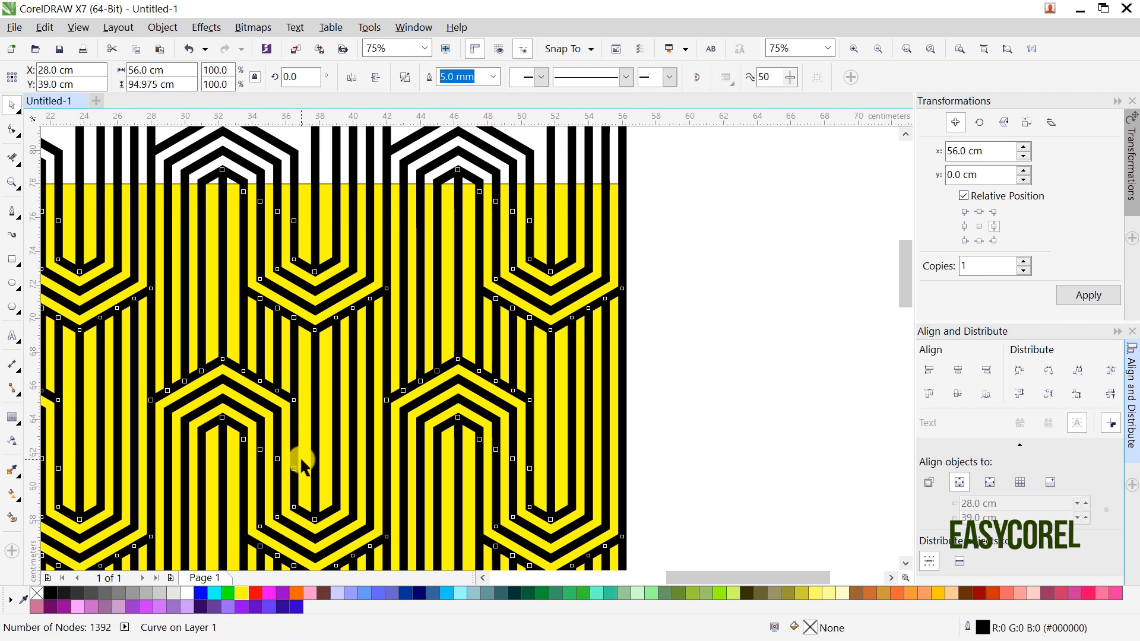
pyautogui.rightClick(405, 592)
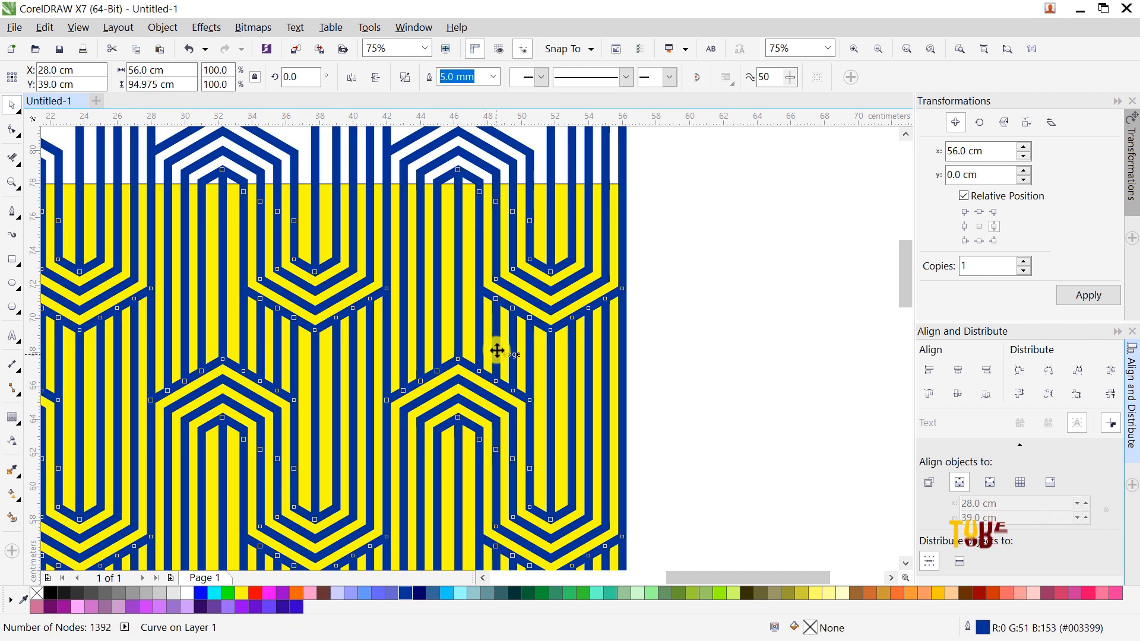
# - PowerClip the blue line pattern inside the yellow page-sized rectangle
pyautogui.scroll(2, 559, 173)
pyautogui.rightClick(552, 178)
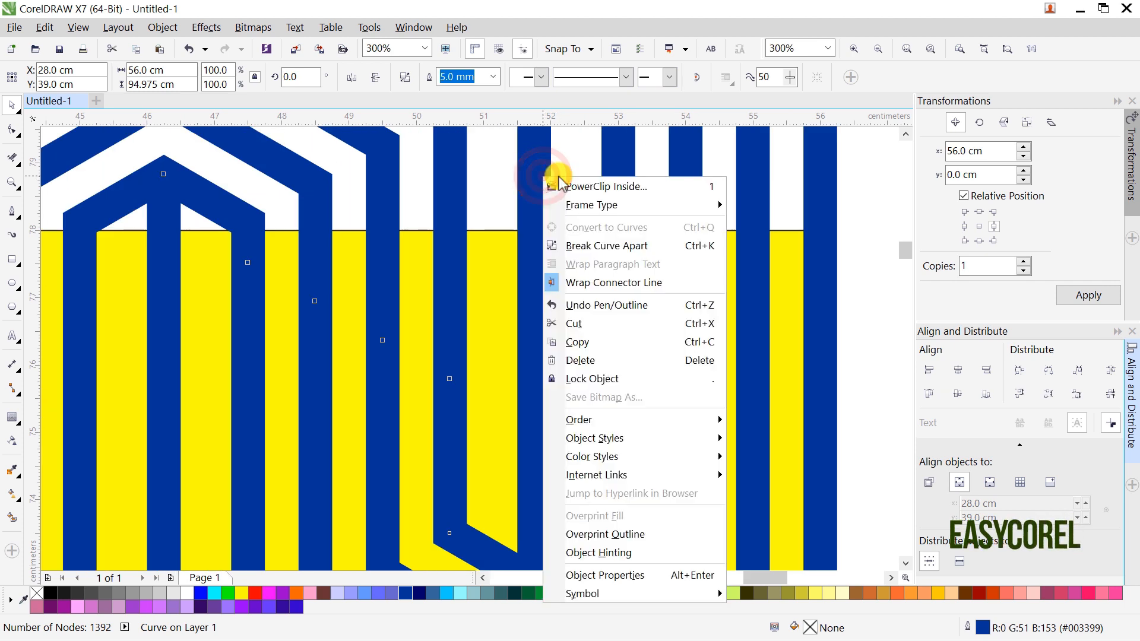
pyautogui.click(593, 184)
pyautogui.click(572, 246)
pyautogui.click(906, 49)
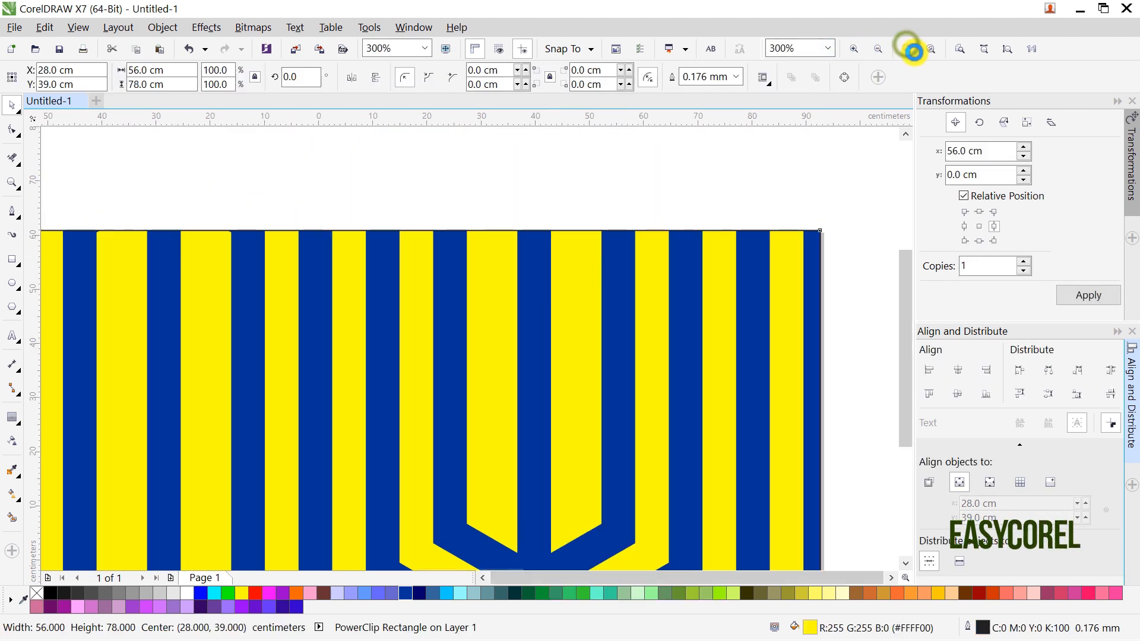
pyautogui.click(1118, 105)
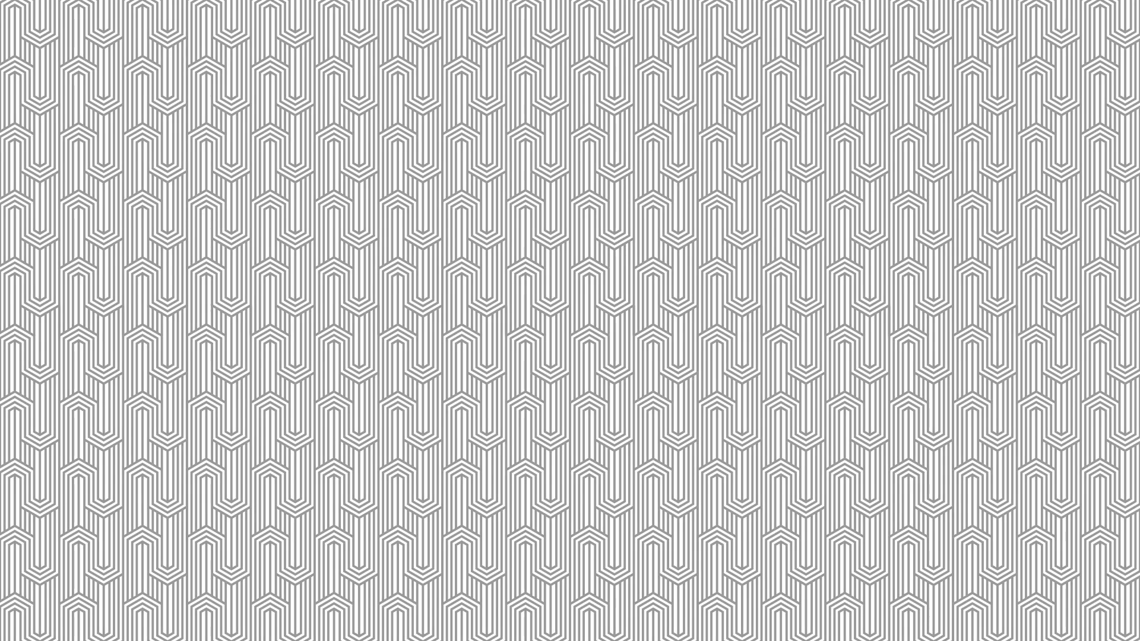